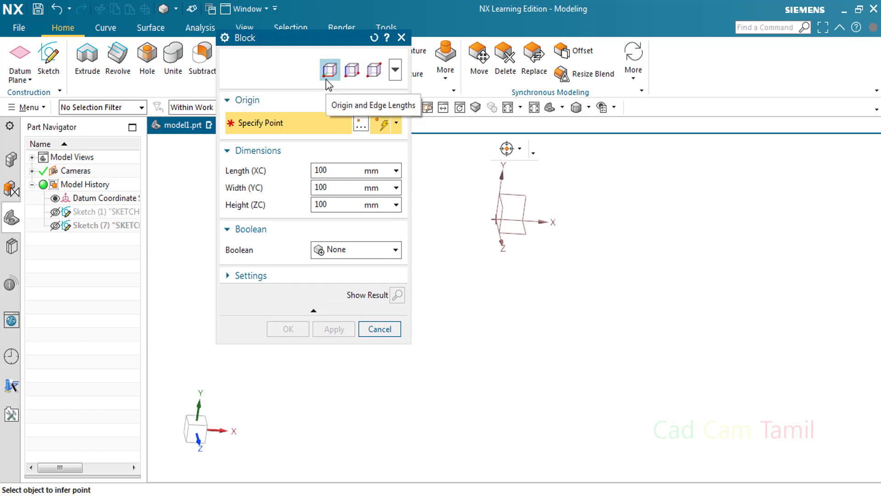
# Review the Block dialog's Origin, Dimensions, Boolean and Settings groups, keeping the Boolean option at None
pyautogui.click(305, 99)
pyautogui.click(296, 119)
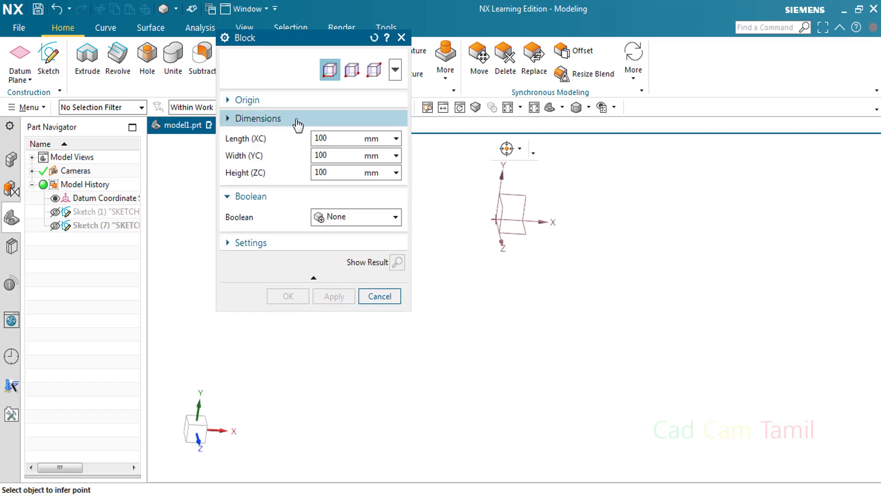
pyautogui.click(288, 138)
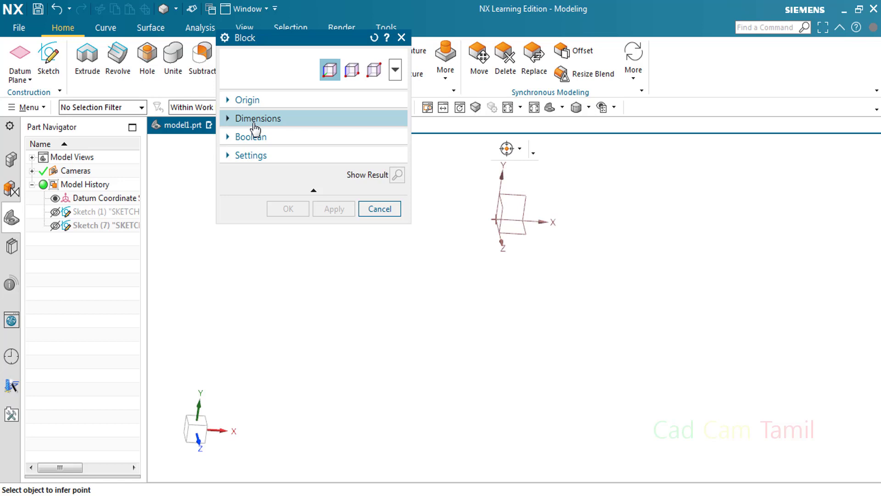
pyautogui.click(277, 146)
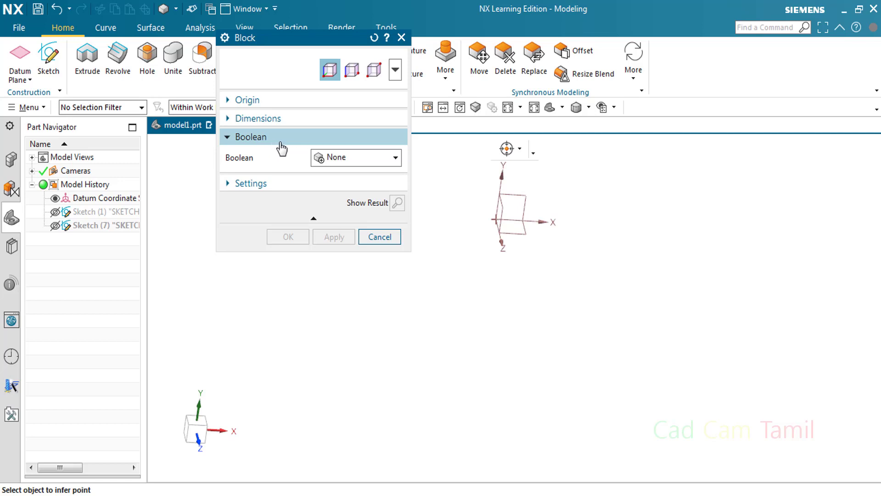
pyautogui.click(332, 158)
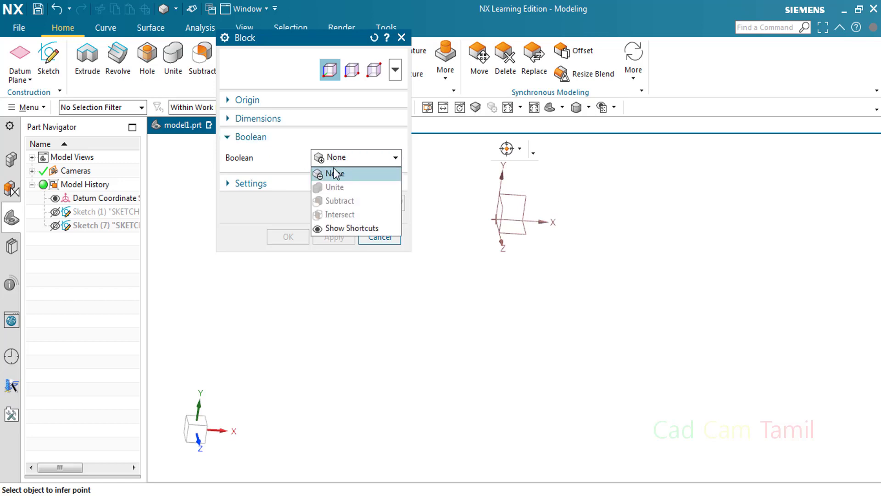
pyautogui.click(335, 173)
pyautogui.click(299, 185)
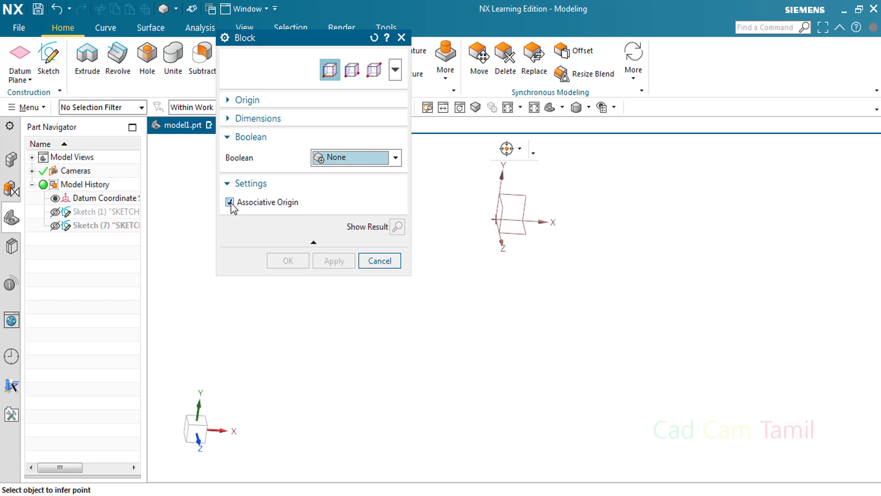
pyautogui.click(239, 188)
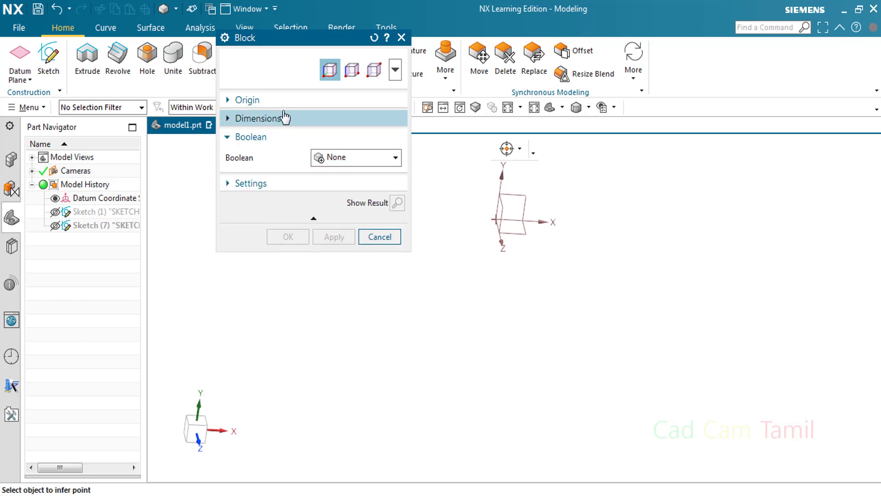
# Create a 100 × 100 × 100 mm block at the datum coordinate system's origin and hide it
pyautogui.click(275, 101)
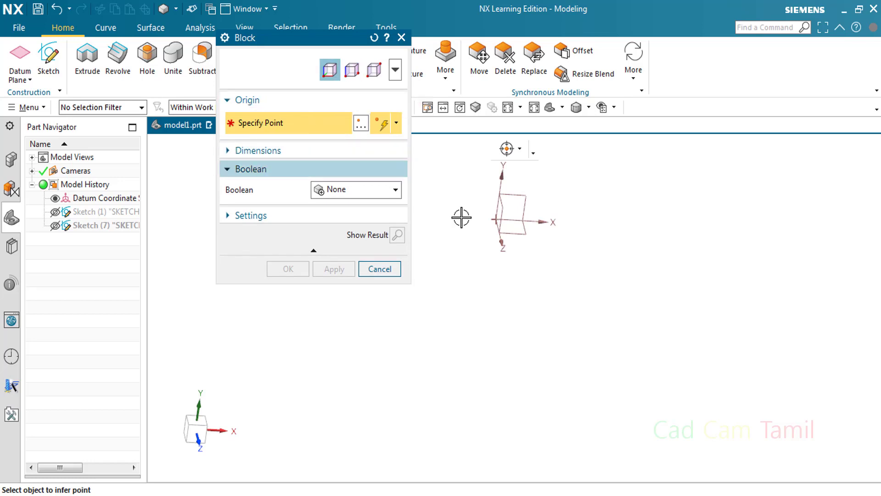
pyautogui.click(492, 220)
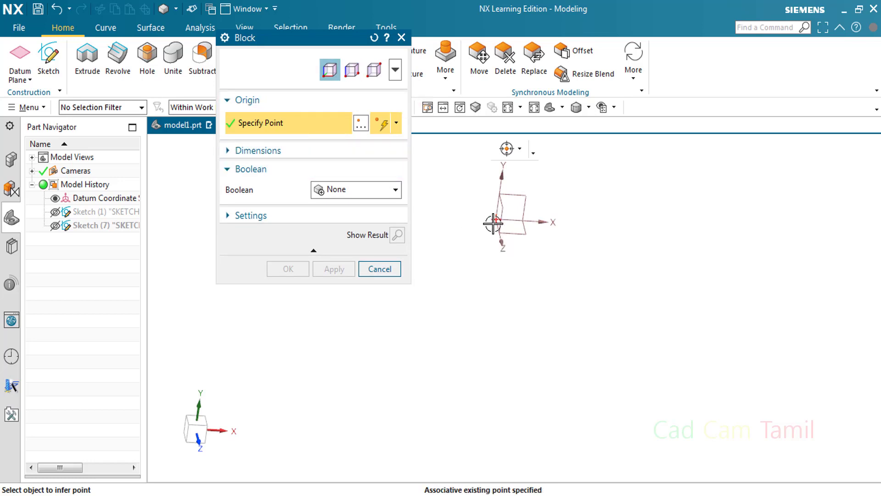
pyautogui.click(285, 150)
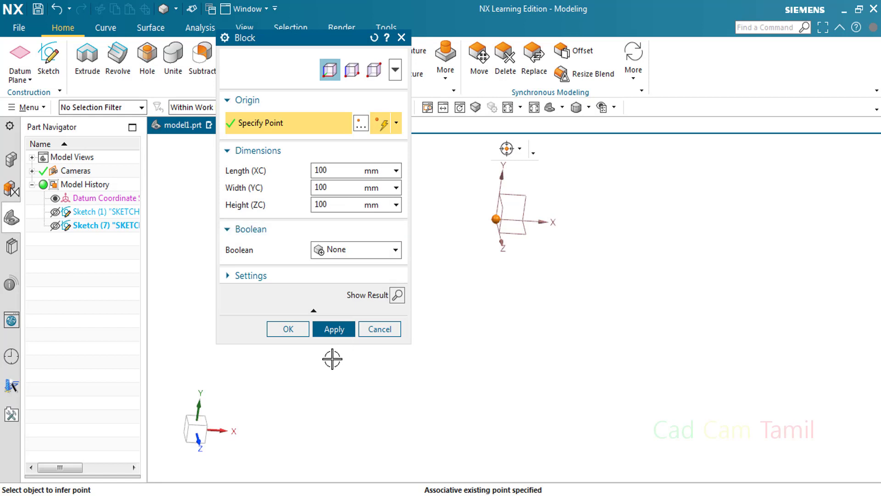
pyautogui.click(335, 330)
pyautogui.scroll(-3, 497, 345)
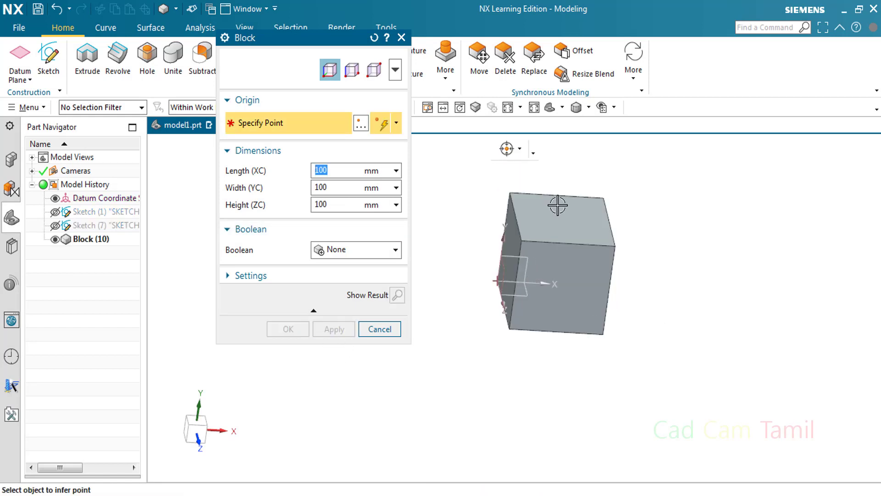
pyautogui.scroll(2, 558, 207)
pyautogui.scroll(-1, 558, 209)
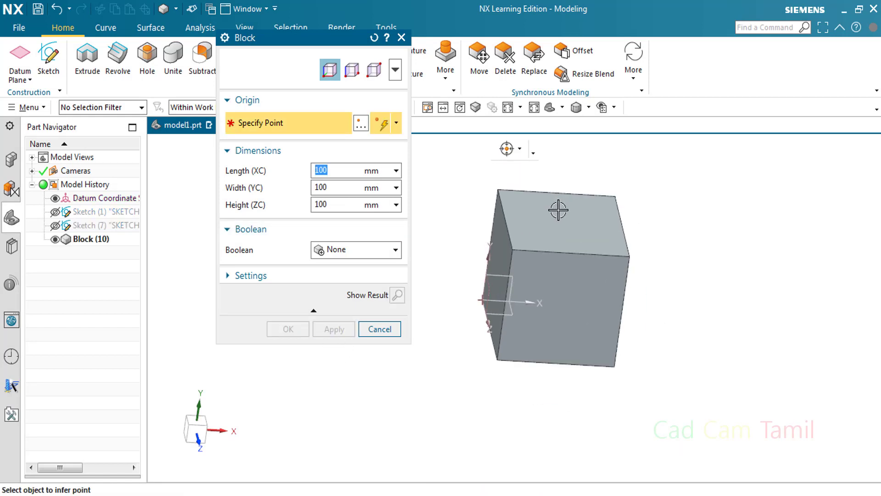
pyautogui.click(375, 337)
pyautogui.moveTo(445, 325); pyautogui.dragTo(464, 346, button='middle')
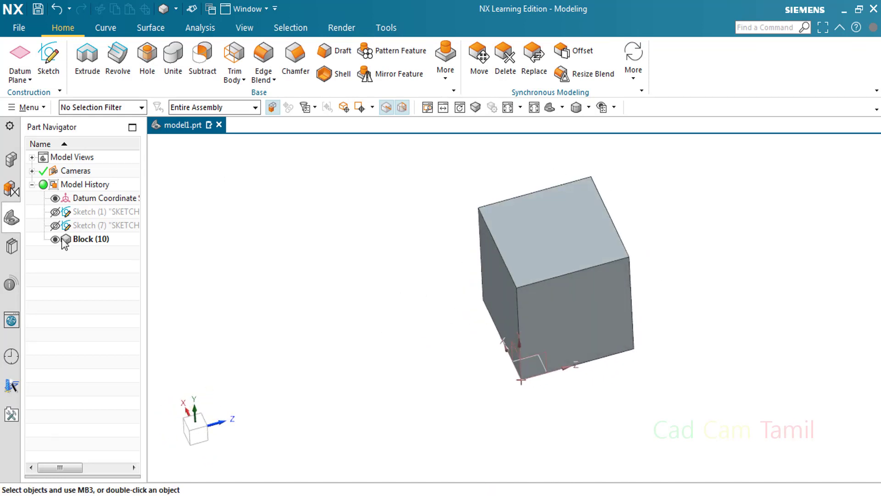
pyautogui.click(55, 239)
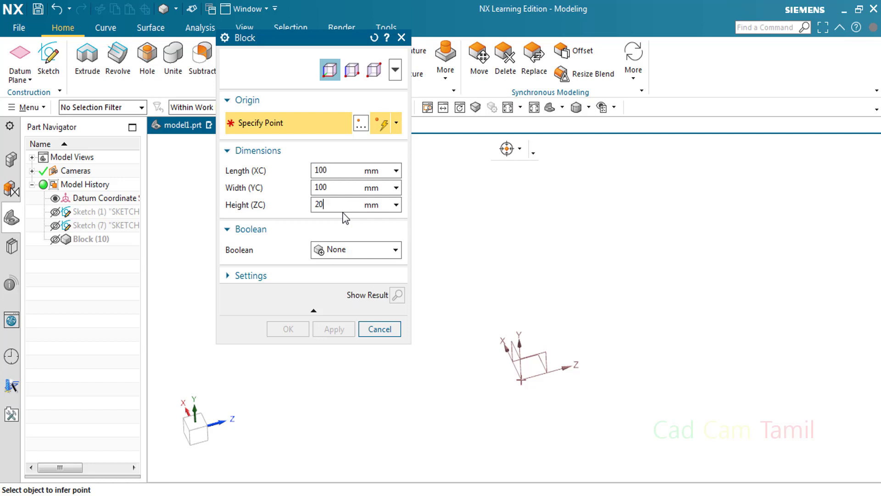
# Create a 100 × 100 × 20 mm block at the datum origin and hide it
pyautogui.click(521, 379)
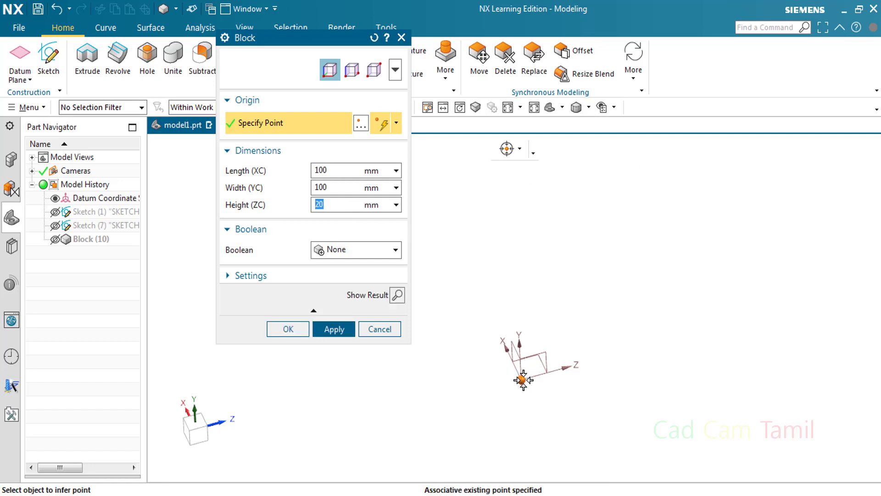
pyautogui.click(339, 332)
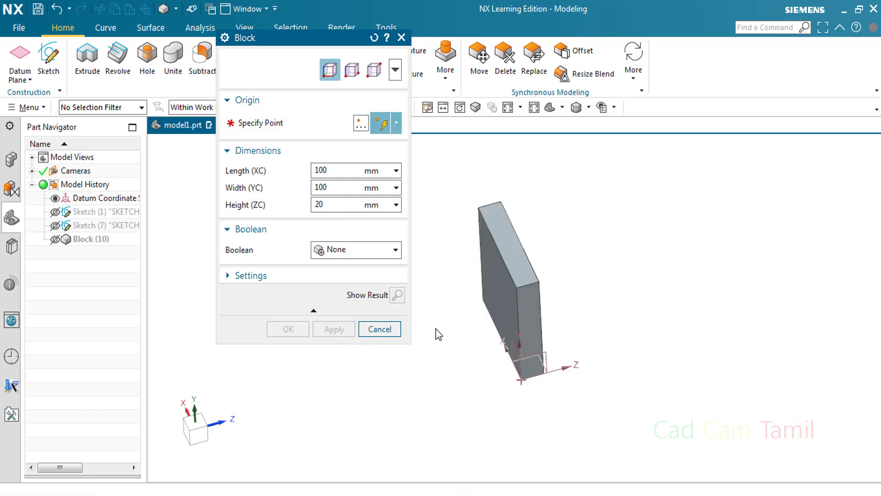
pyautogui.click(382, 329)
pyautogui.moveTo(440, 336); pyautogui.dragTo(433, 378, button='middle')
pyautogui.click(55, 252)
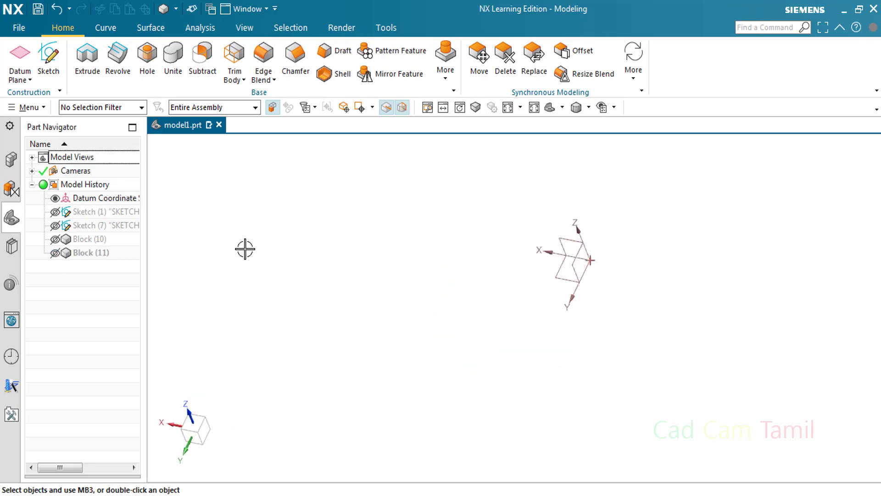
# Subtract a 32 × 32 × 20 mm block from the stepped extruded body, placing its origin at the midpoint of the large face's long outer edge
pyautogui.click(445, 64)
pyautogui.click(454, 154)
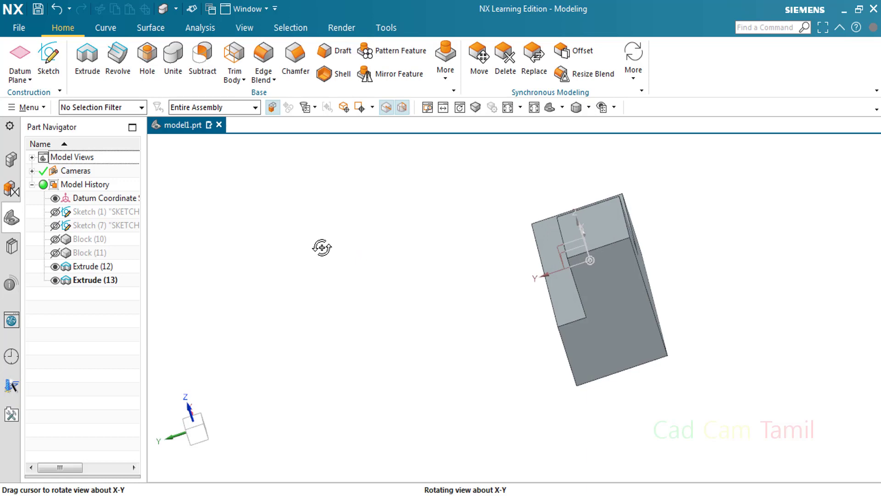
pyautogui.moveTo(318, 246); pyautogui.dragTo(635, 287, button='middle')
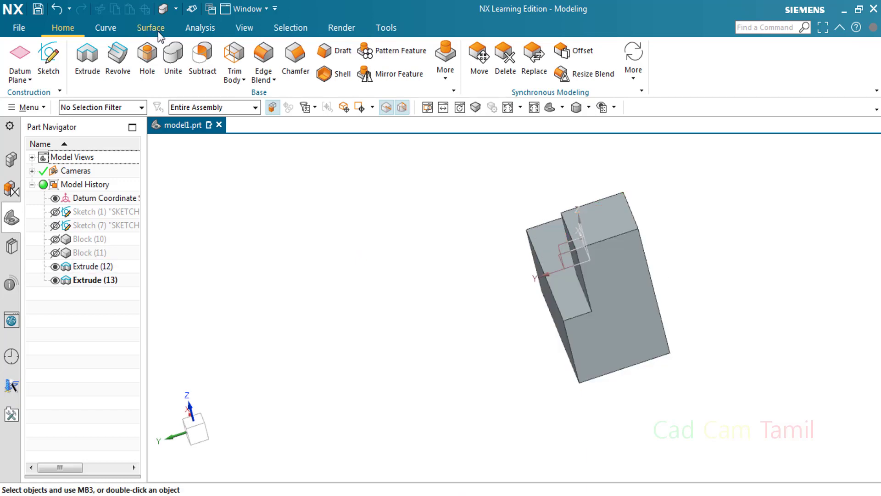
pyautogui.click(448, 83)
pyautogui.click(454, 151)
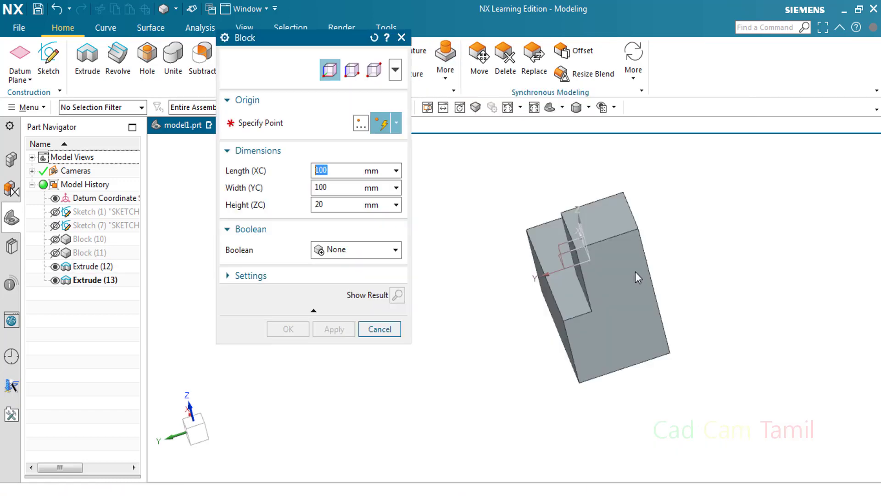
pyautogui.click(653, 287)
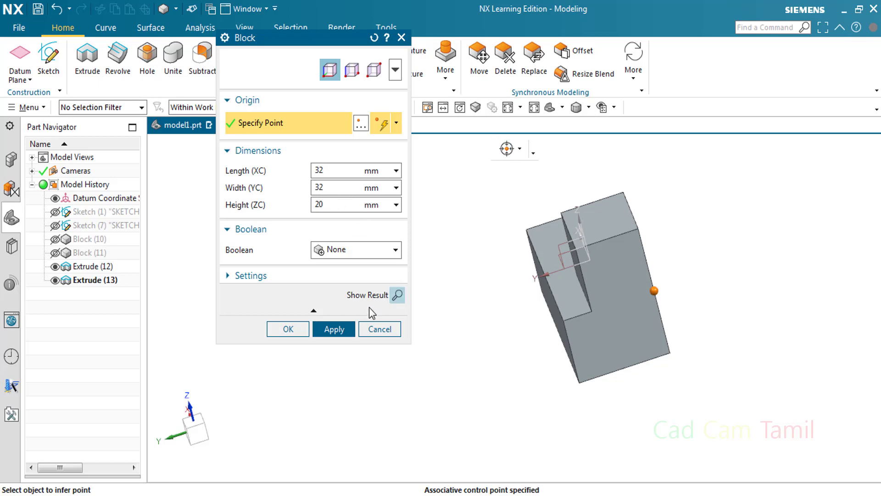
pyautogui.click(347, 252)
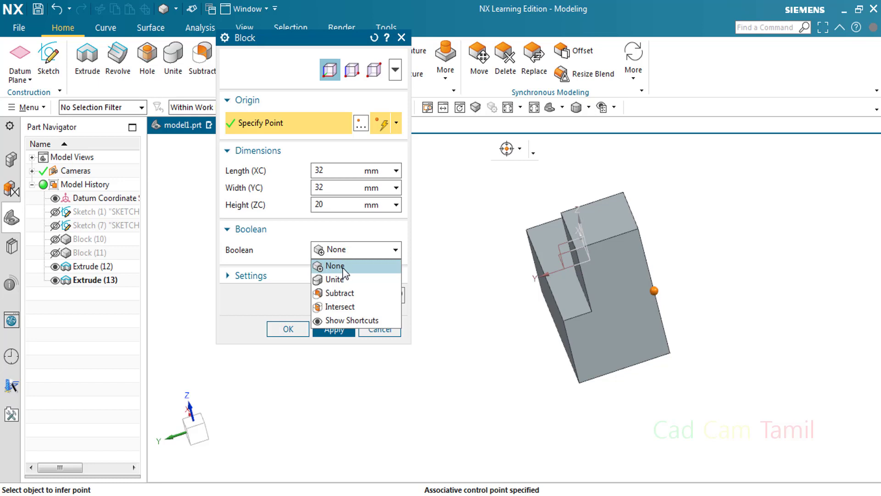
pyautogui.click(340, 293)
pyautogui.click(344, 354)
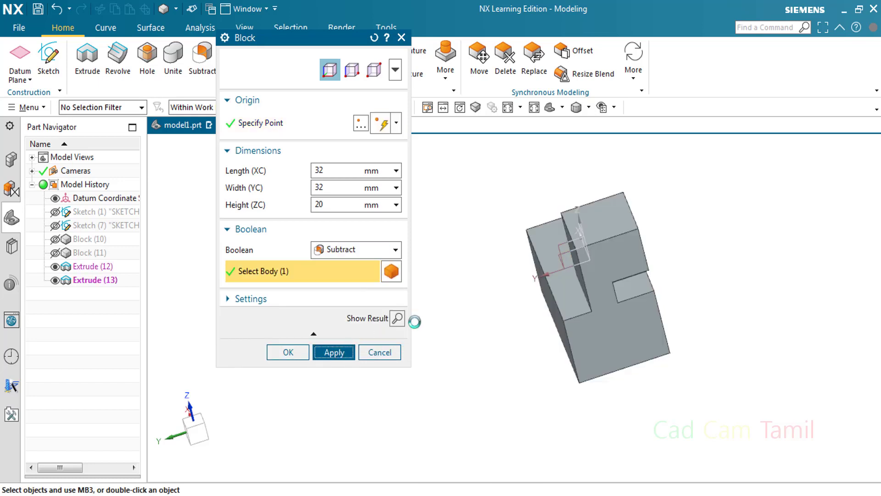
pyautogui.click(388, 357)
pyautogui.moveTo(459, 311); pyautogui.dragTo(397, 316, button='middle')
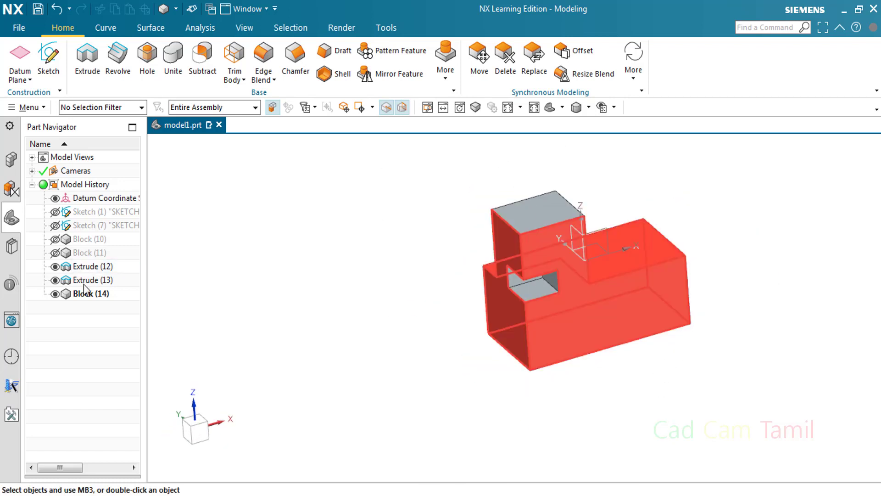
# Start a new block defined by two points and a height, and collapse its option groups
pyautogui.click(445, 58)
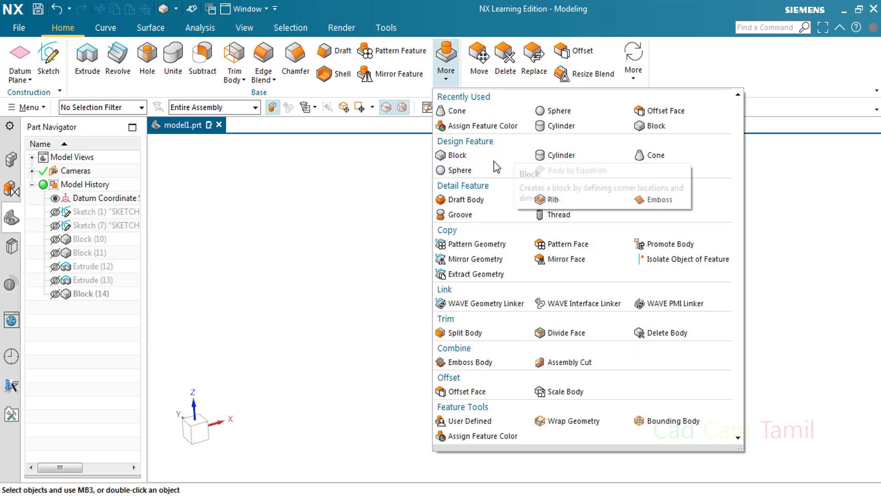
pyautogui.click(494, 160)
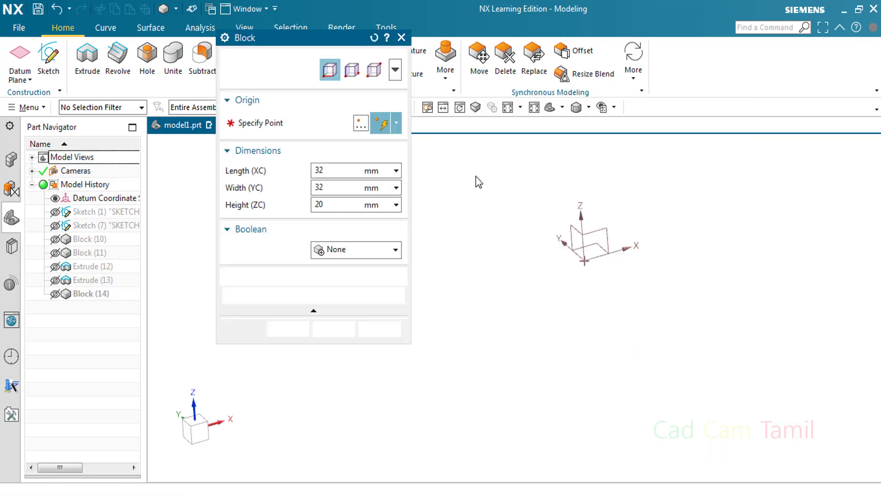
pyautogui.click(359, 75)
pyautogui.click(257, 100)
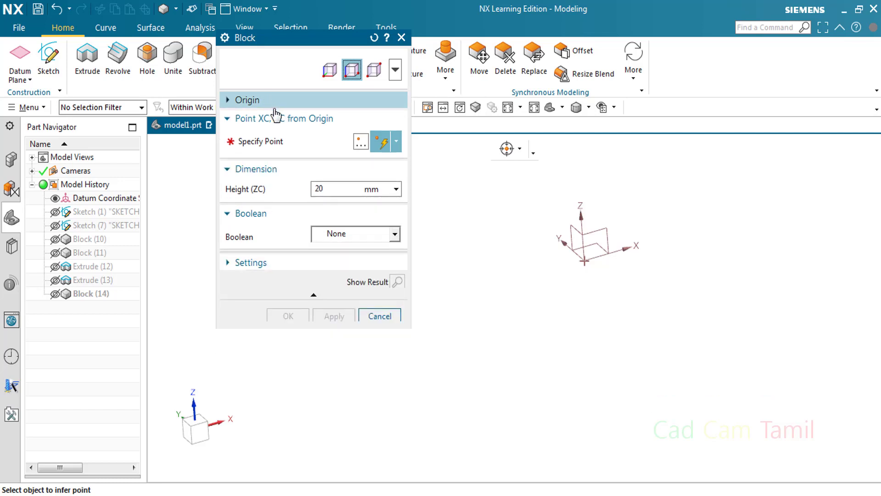
pyautogui.click(269, 119)
pyautogui.click(274, 138)
pyautogui.click(273, 155)
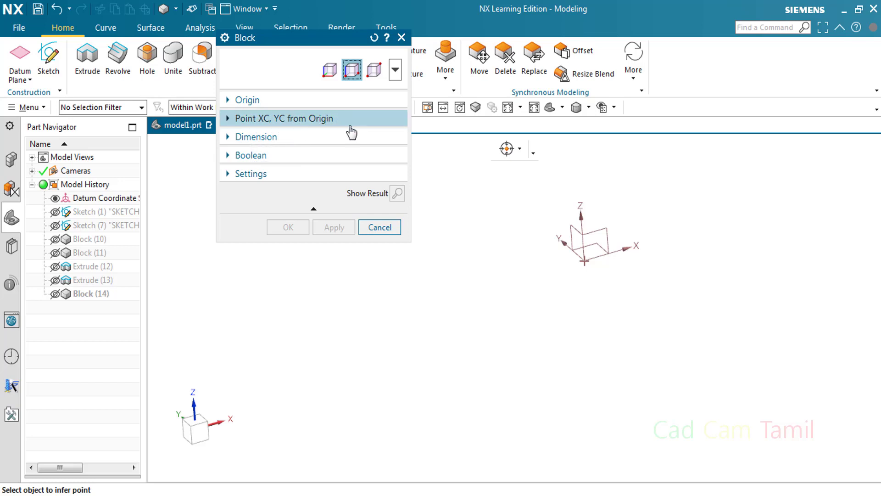
# Examine the Dimension, Origin, Boolean and Settings options of the two-point block method, keeping Boolean at None and Associative Origin and Offset enabled
pyautogui.click(285, 148)
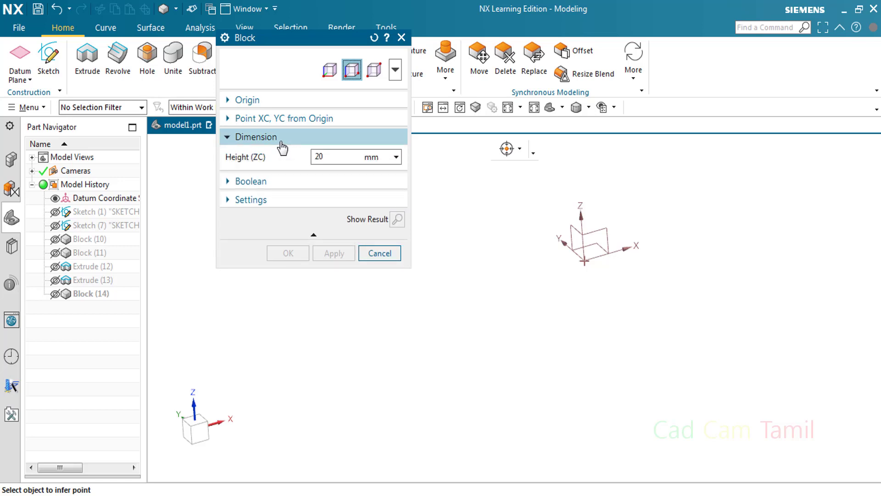
pyautogui.click(284, 120)
pyautogui.click(283, 122)
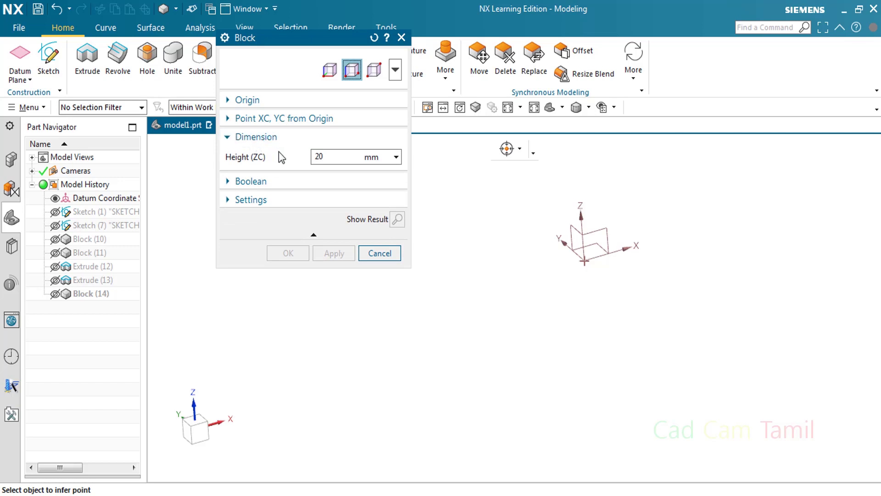
pyautogui.click(269, 103)
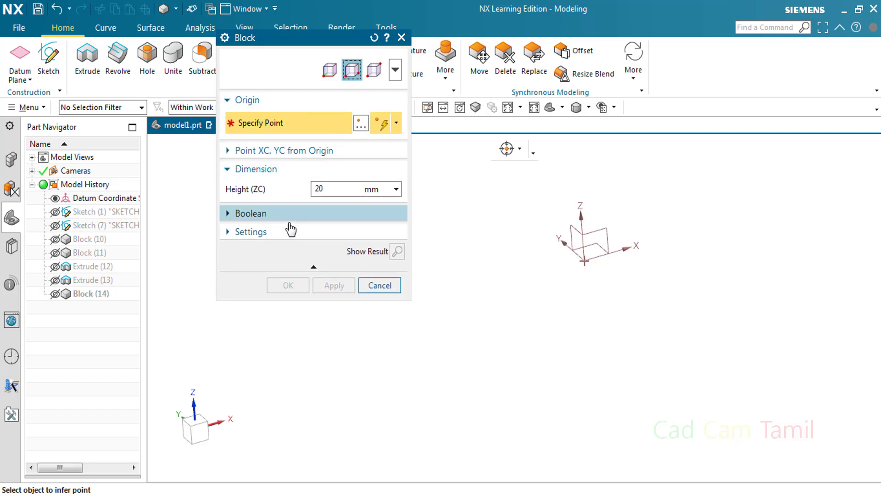
pyautogui.click(344, 214)
pyautogui.click(334, 234)
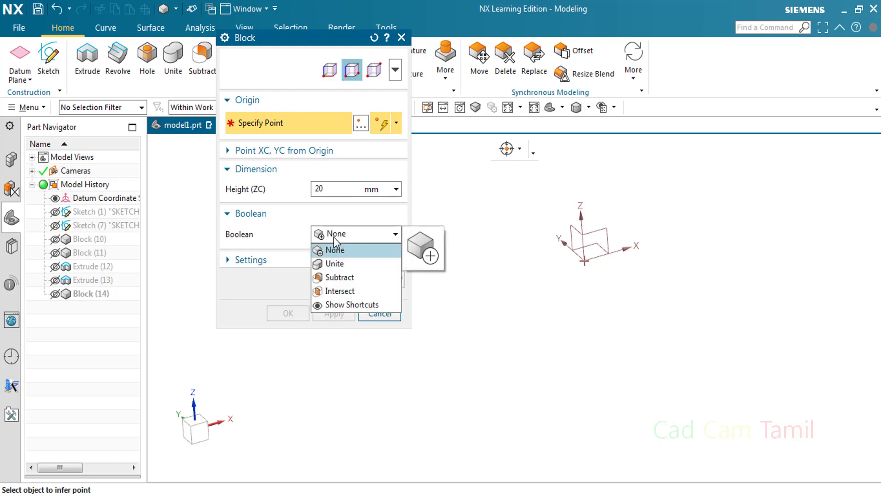
pyautogui.click(334, 237)
pyautogui.click(282, 266)
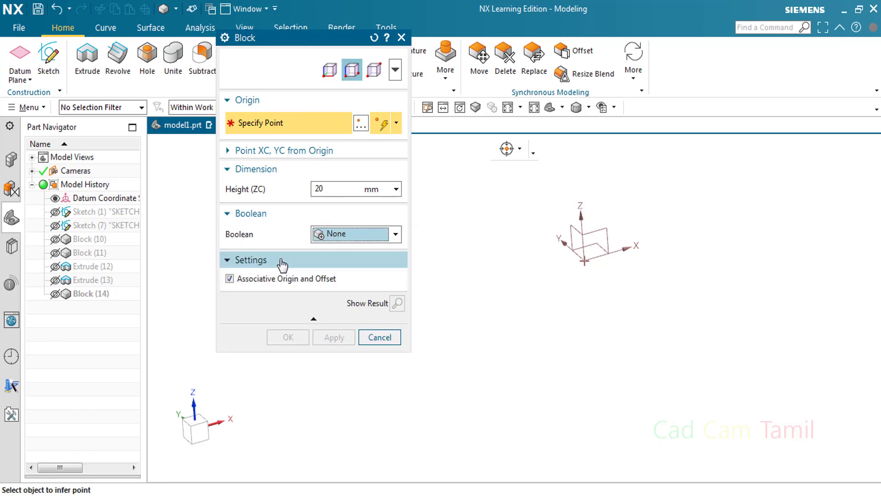
pyautogui.click(283, 265)
pyautogui.click(282, 265)
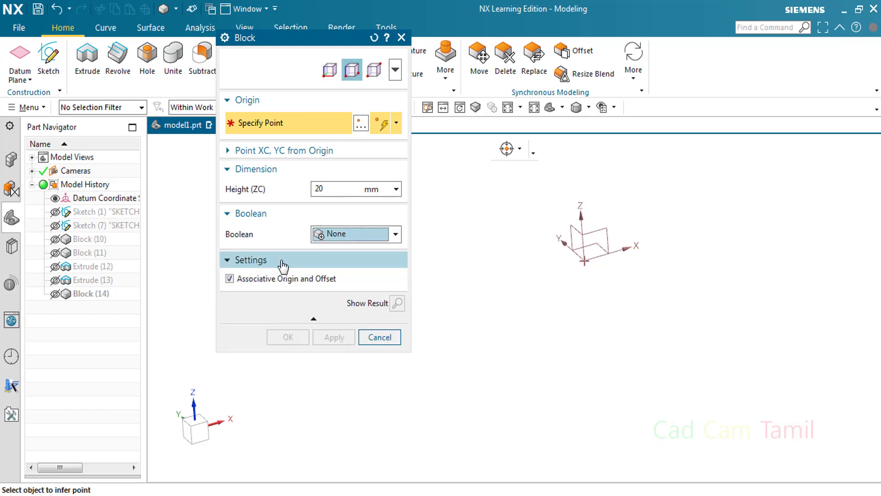
pyautogui.click(230, 279)
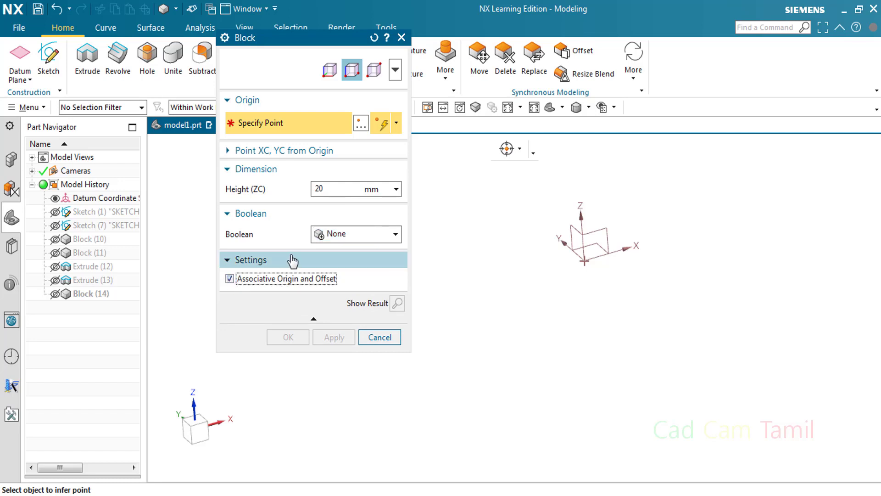
pyautogui.click(344, 260)
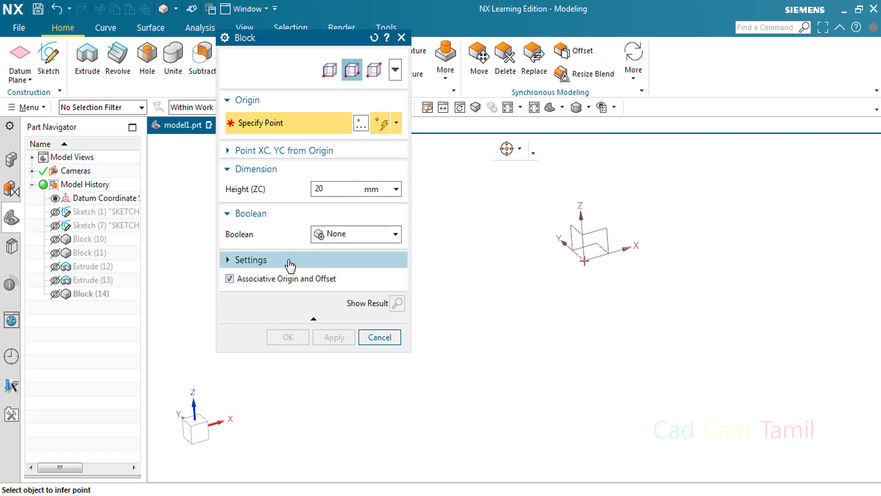
# Create a 40 mm high block from the datum origin to a free point in the X direction, and hide it
pyautogui.click(585, 264)
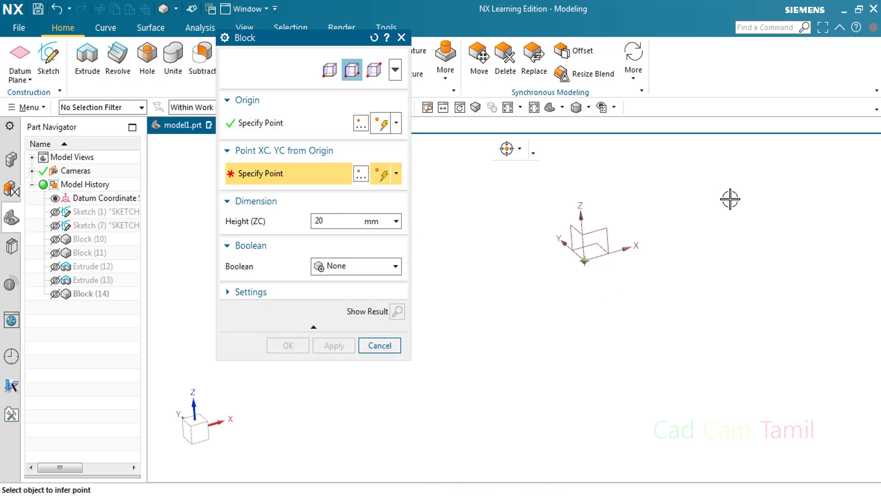
pyautogui.click(754, 193)
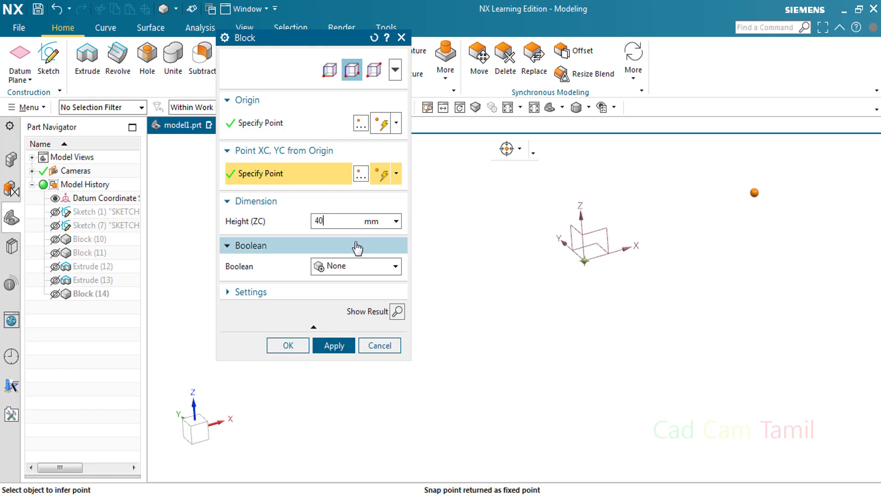
pyautogui.click(348, 353)
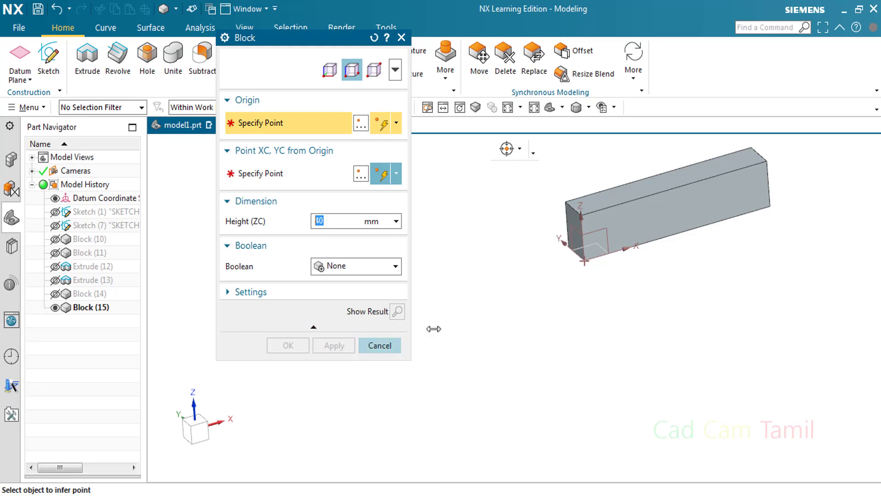
pyautogui.scroll(3, 578, 193)
pyautogui.scroll(-2, 508, 335)
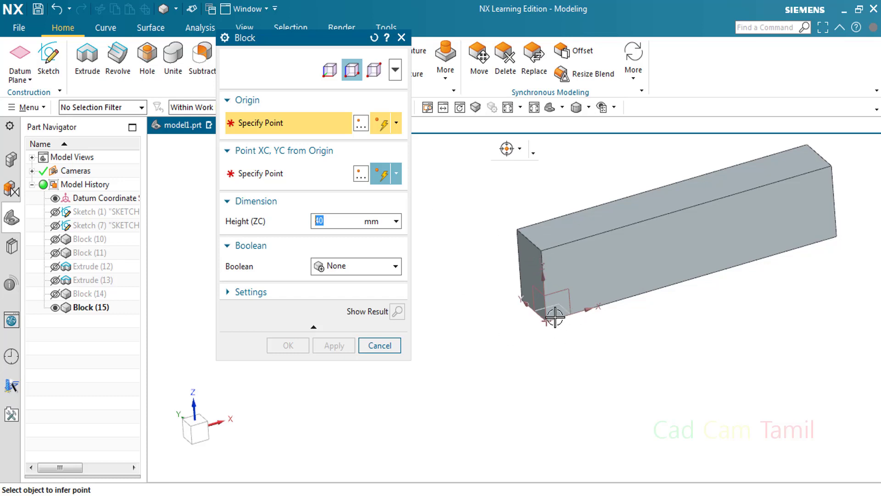
pyautogui.scroll(-2, 523, 325)
pyautogui.scroll(2, 635, 243)
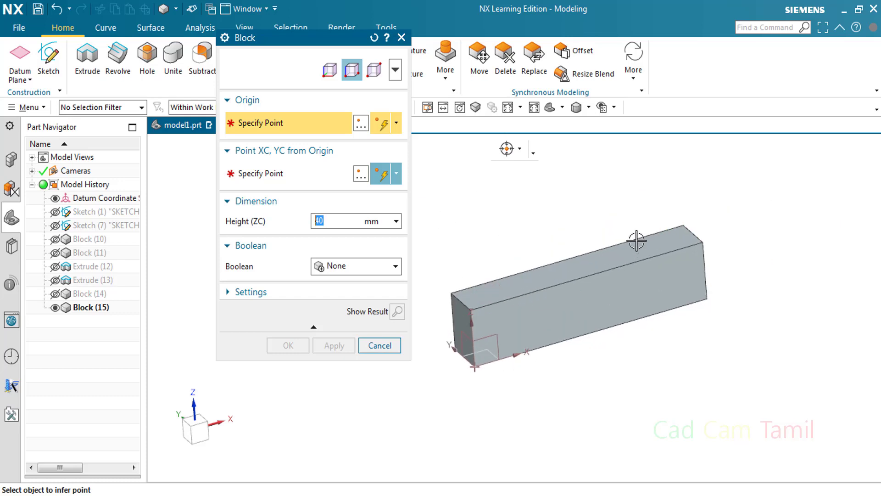
pyautogui.click(379, 345)
pyautogui.click(57, 307)
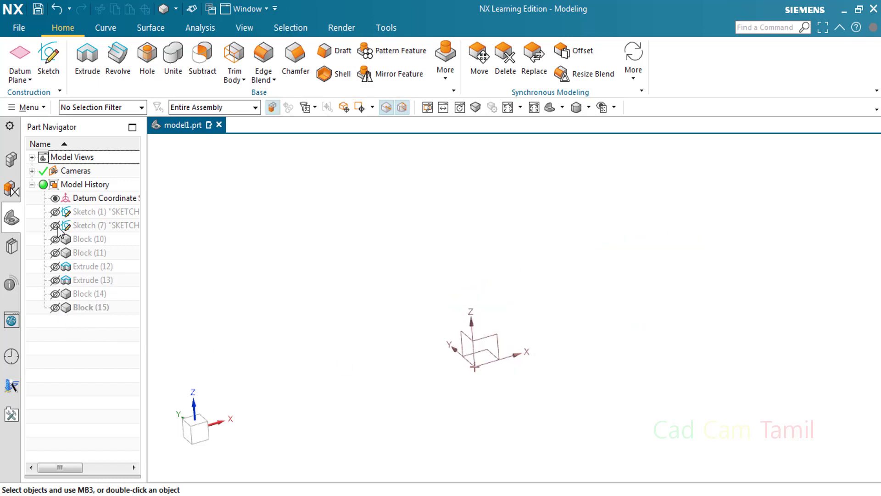
# Show the second sketch, whose line starts at the datum origin
pyautogui.click(55, 225)
pyautogui.moveTo(560, 301)
pyautogui.mouseDown(button='middle')
pyautogui.moveTo(560, 419)
pyautogui.moveTo(586, 354)
pyautogui.moveTo(612, 370)
pyautogui.moveTo(592, 353)
pyautogui.mouseUp(button='middle')
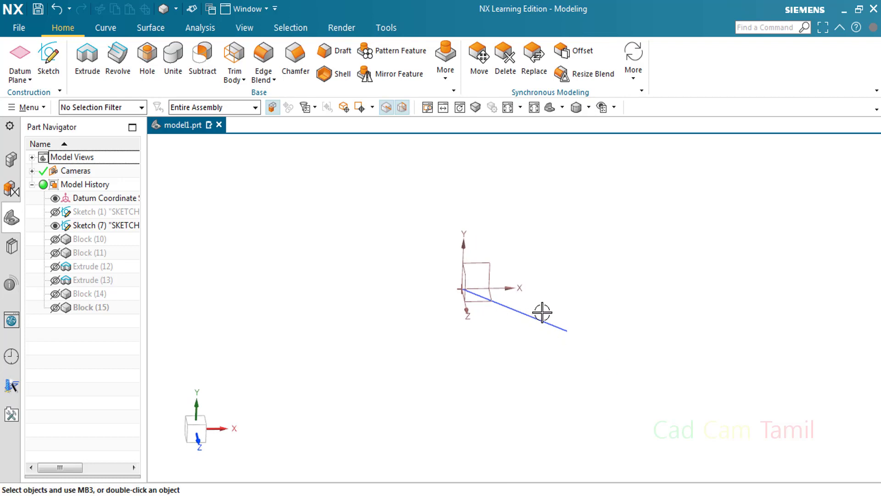
pyautogui.click(542, 312)
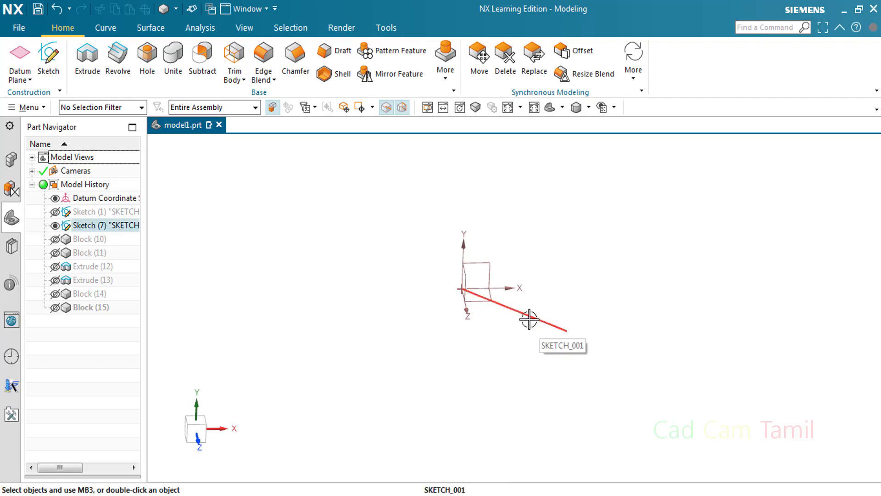
pyautogui.click(446, 69)
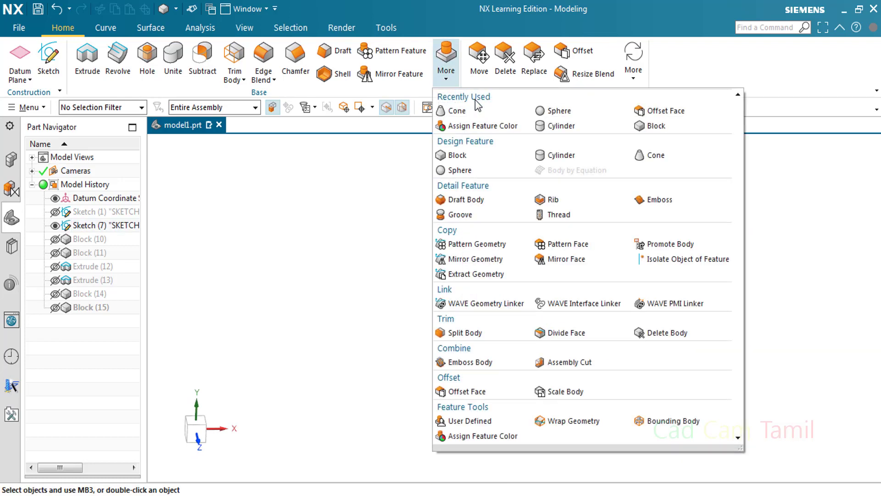
pyautogui.click(282, 336)
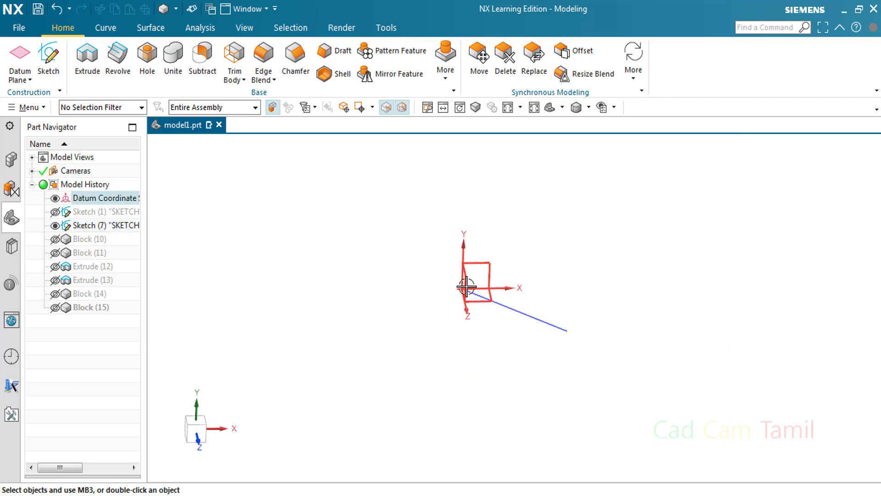
pyautogui.moveTo(474, 295)
pyautogui.mouseDown(button='middle')
pyautogui.moveTo(535, 279)
pyautogui.moveTo(535, 238)
pyautogui.moveTo(538, 292)
pyautogui.moveTo(582, 291)
pyautogui.moveTo(584, 299)
pyautogui.mouseUp(button='middle')
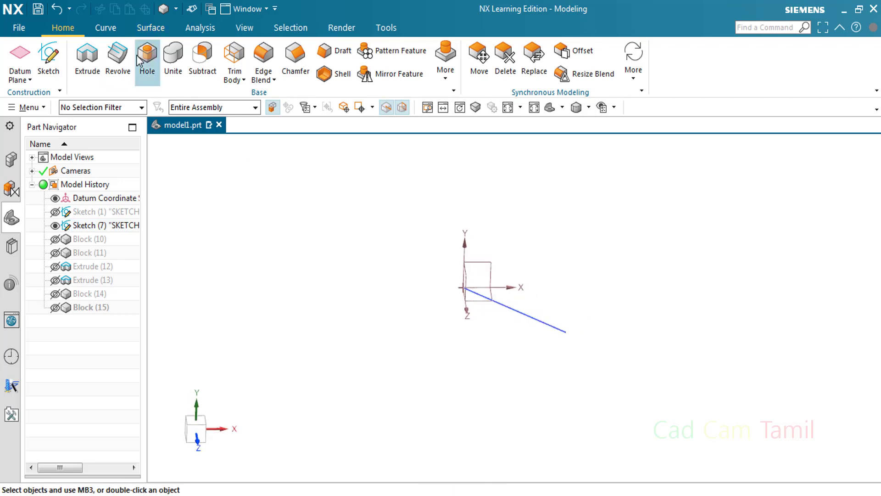
# Extrude the sketch line 60 mm in the reversed direction using the Single Curve rule, and hide the resulting sheet
pyautogui.click(87, 55)
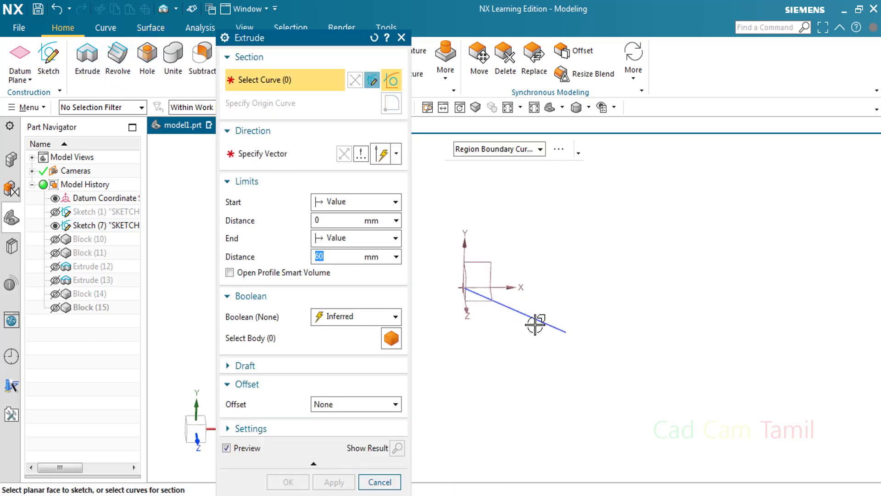
pyautogui.click(537, 148)
pyautogui.click(473, 166)
pyautogui.click(545, 328)
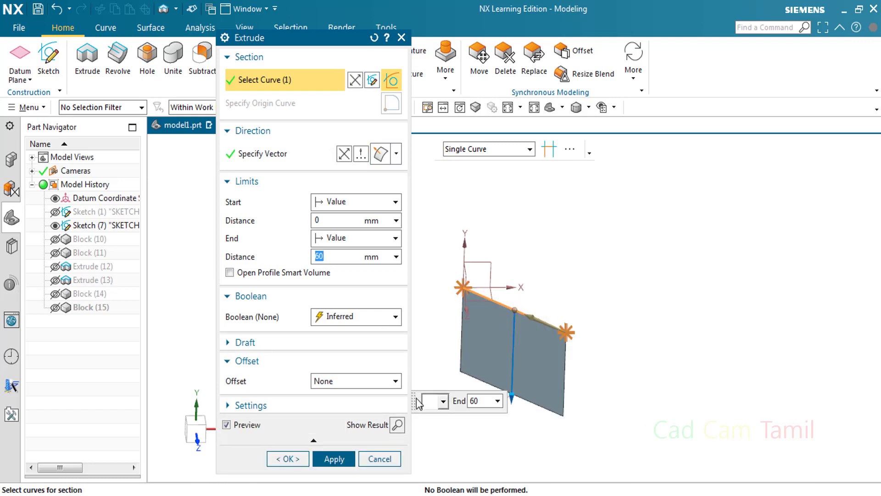
pyautogui.click(347, 157)
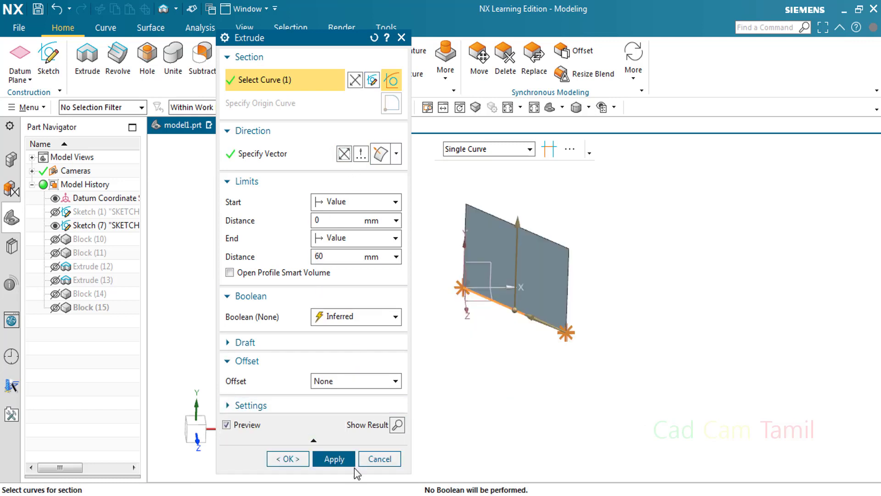
pyautogui.click(342, 459)
pyautogui.click(380, 458)
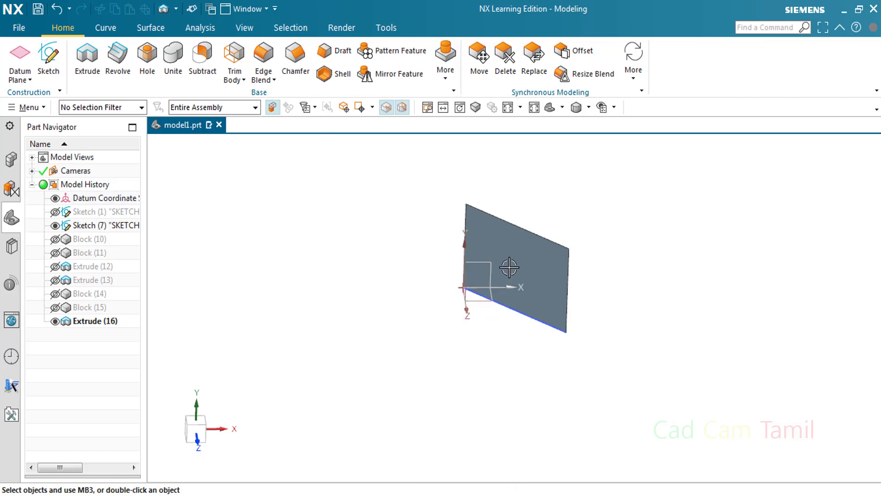
pyautogui.click(58, 320)
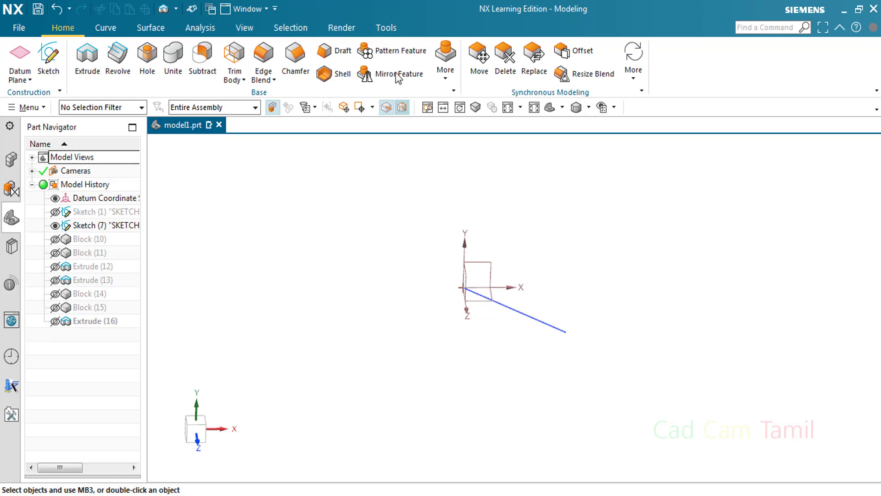
# Try to create a 40 mm high block with the two endpoints of the sketch line as its base corners
pyautogui.click(446, 64)
pyautogui.click(482, 155)
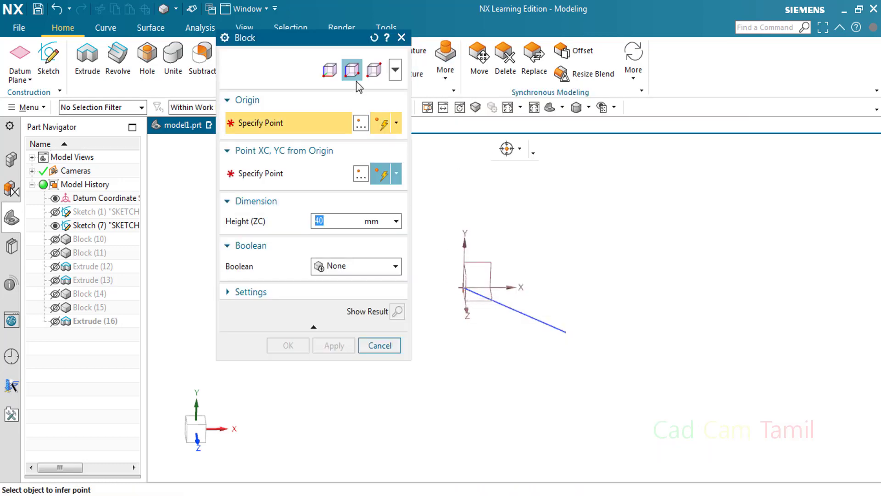
pyautogui.click(462, 290)
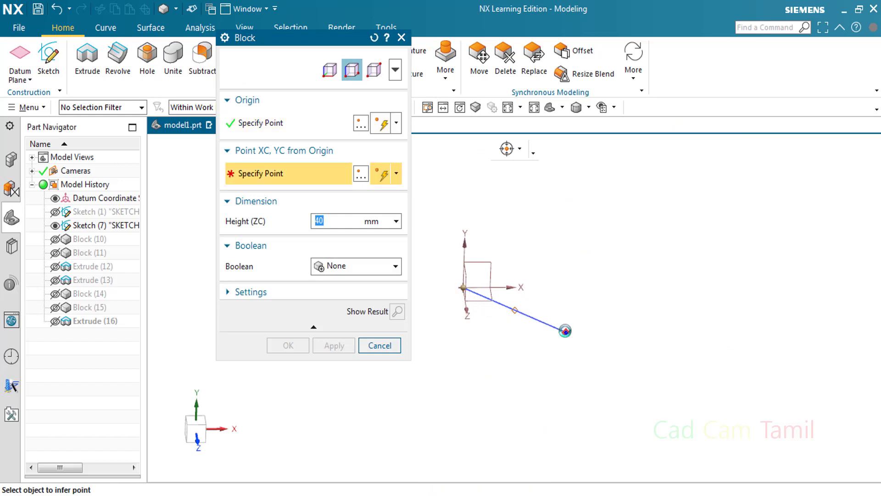
pyautogui.click(566, 331)
pyautogui.click(397, 312)
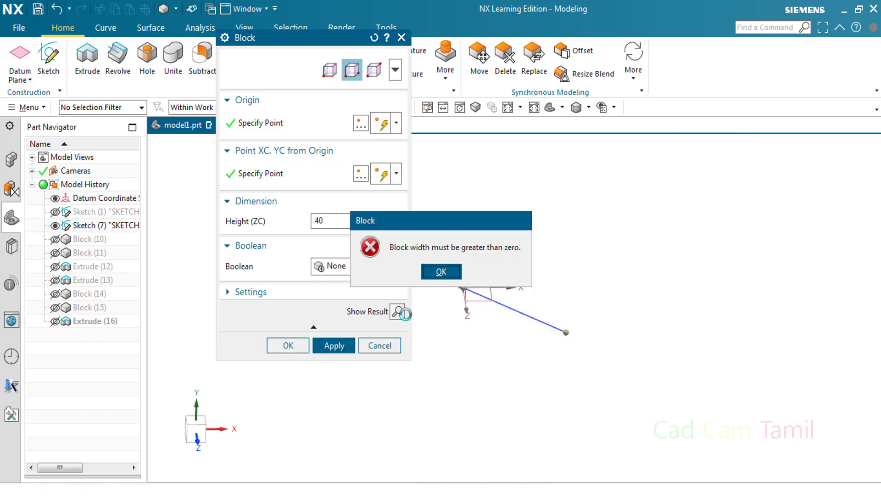
pyautogui.click(454, 275)
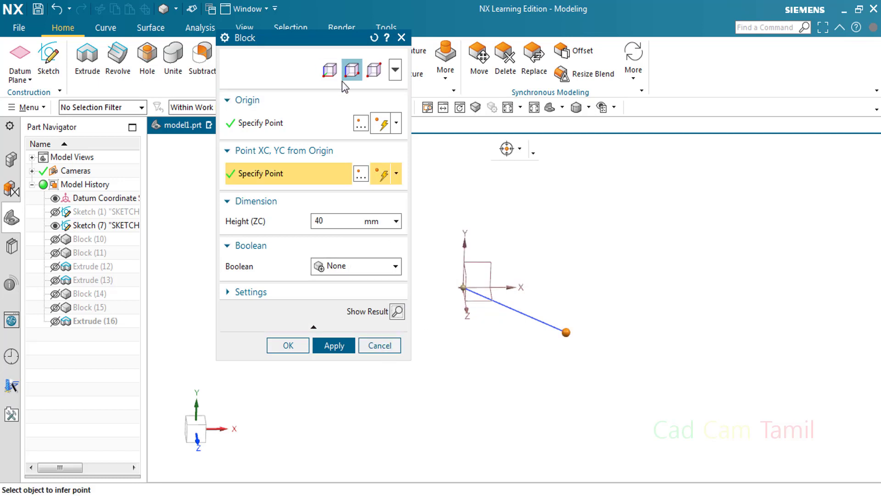
# Examine the Origin, Point XC, YC, ZC, Boolean and Settings groups of the two-diagonal-points block method, and leave the command
pyautogui.click(374, 71)
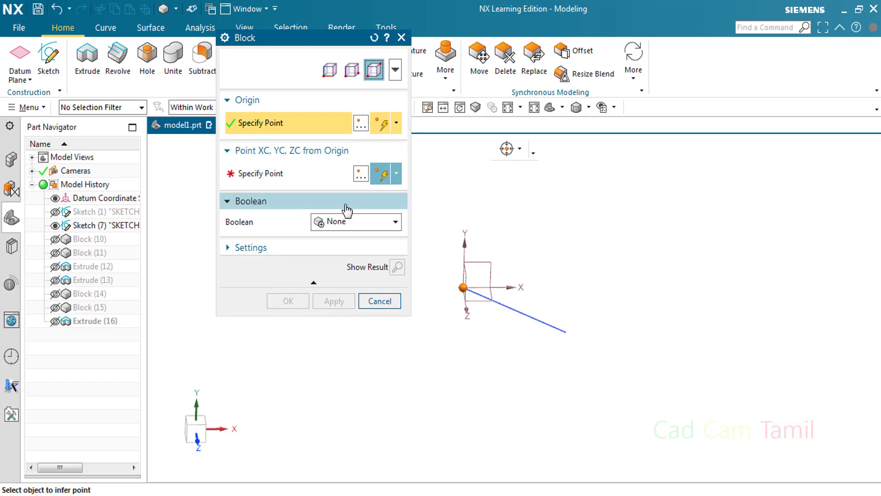
pyautogui.click(293, 206)
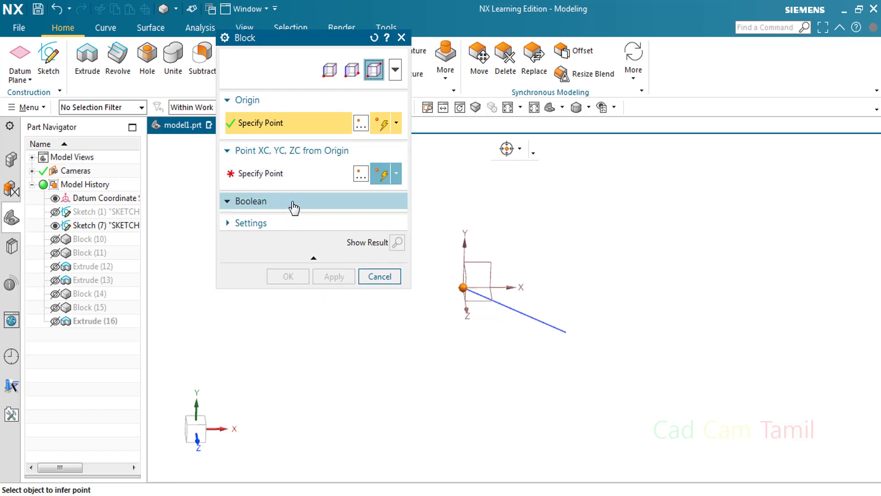
pyautogui.click(293, 205)
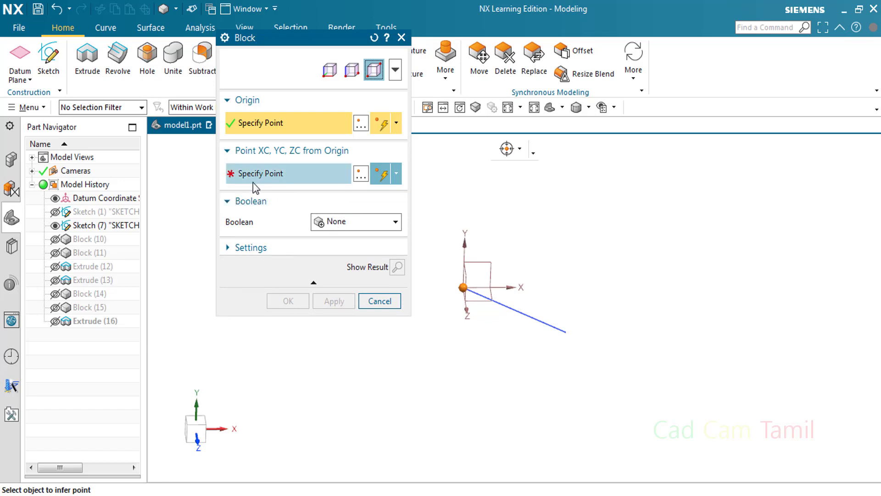
pyautogui.click(275, 101)
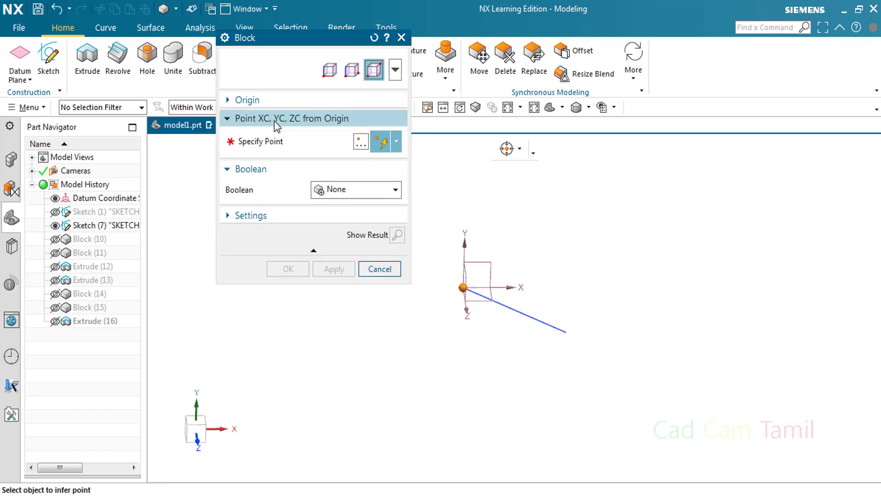
pyautogui.click(274, 119)
pyautogui.click(273, 139)
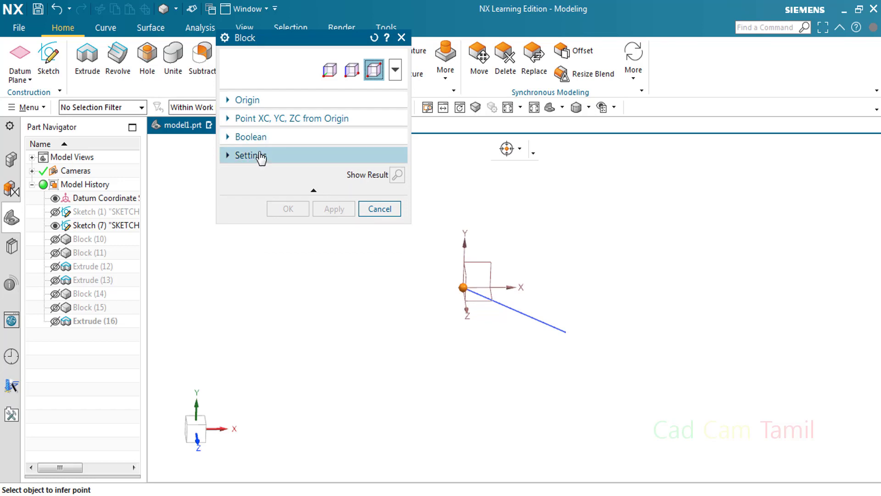
pyautogui.click(376, 210)
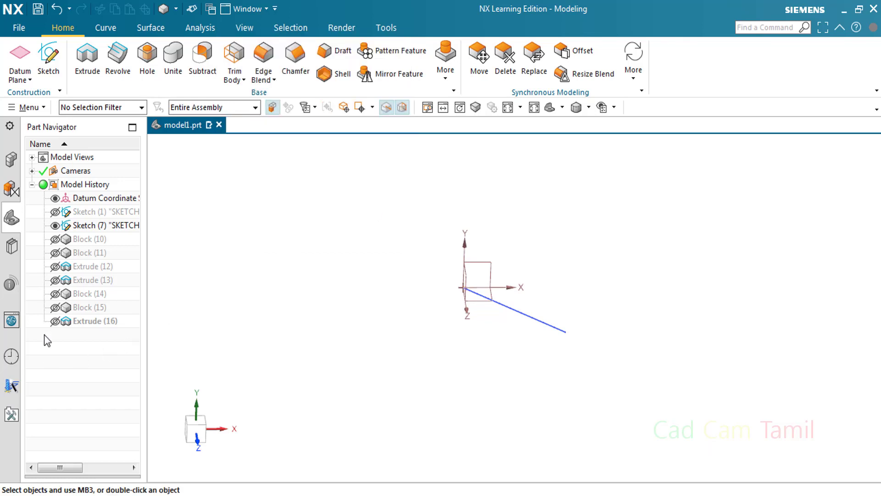
# Show the extruded sheet again
pyautogui.click(56, 321)
pyautogui.keyDown('shift'); pyautogui.moveTo(517, 228); pyautogui.dragTo(454, 224, button='middle'); pyautogui.keyUp('shift')
pyautogui.scroll(4, 455, 224)
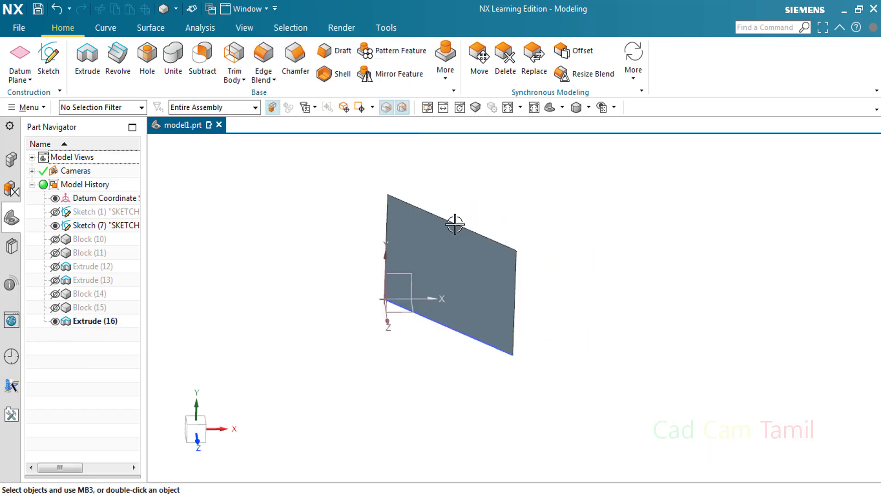
pyautogui.scroll(-2, 456, 200)
pyautogui.scroll(2, 423, 223)
# Create a 40 mm high two-point block from the datum origin to the sheet's far upper corner
pyautogui.click(445, 79)
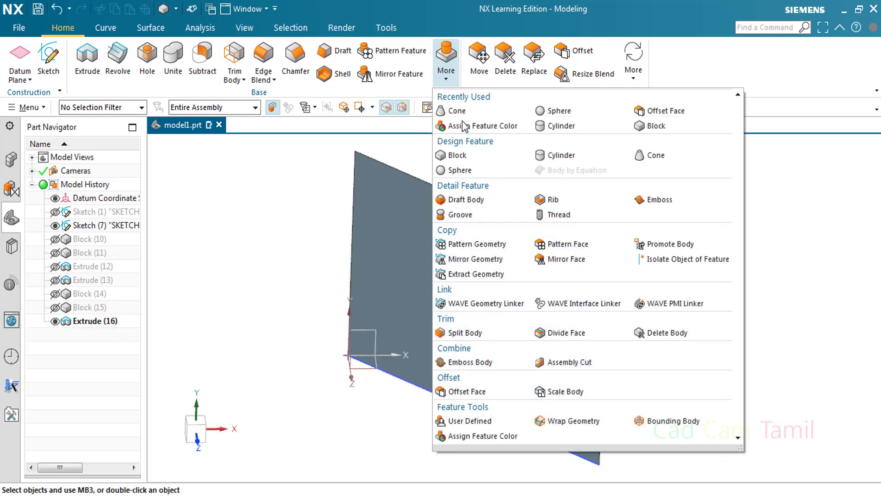
pyautogui.click(459, 152)
pyautogui.scroll(-3, 668, 269)
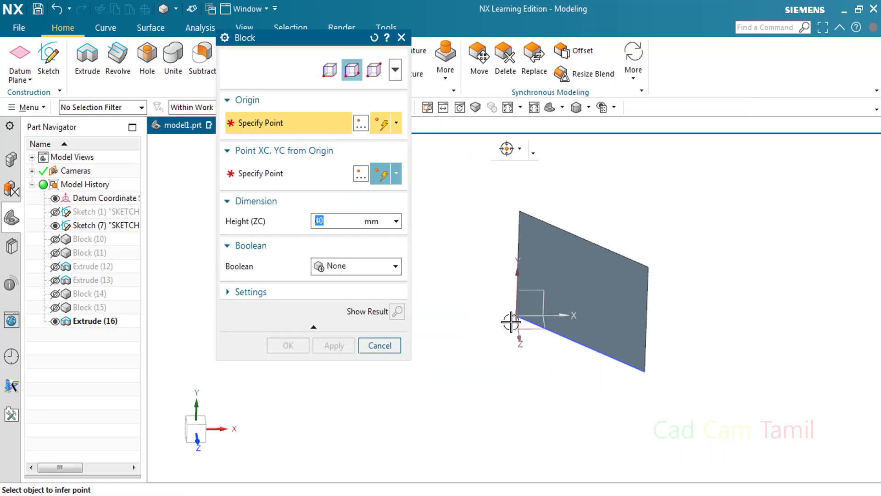
pyautogui.click(515, 315)
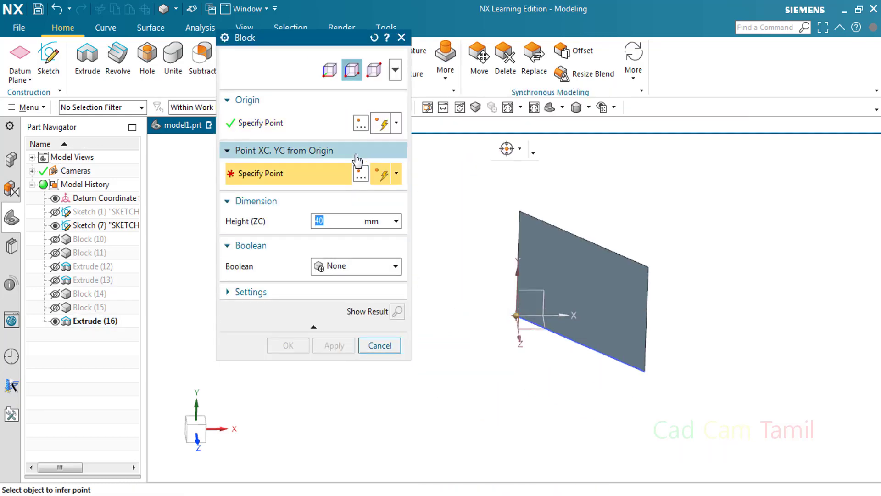
pyautogui.click(648, 267)
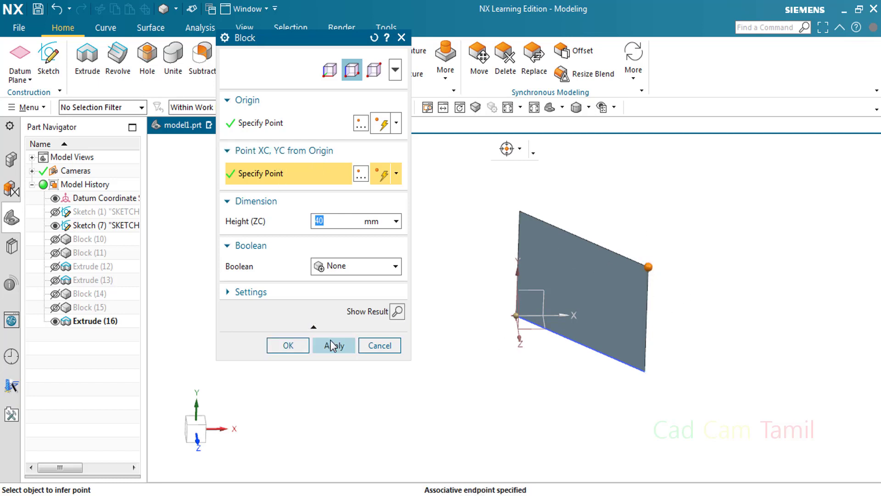
pyautogui.click(333, 343)
pyautogui.click(370, 345)
pyautogui.moveTo(680, 275); pyautogui.dragTo(602, 279, button='middle')
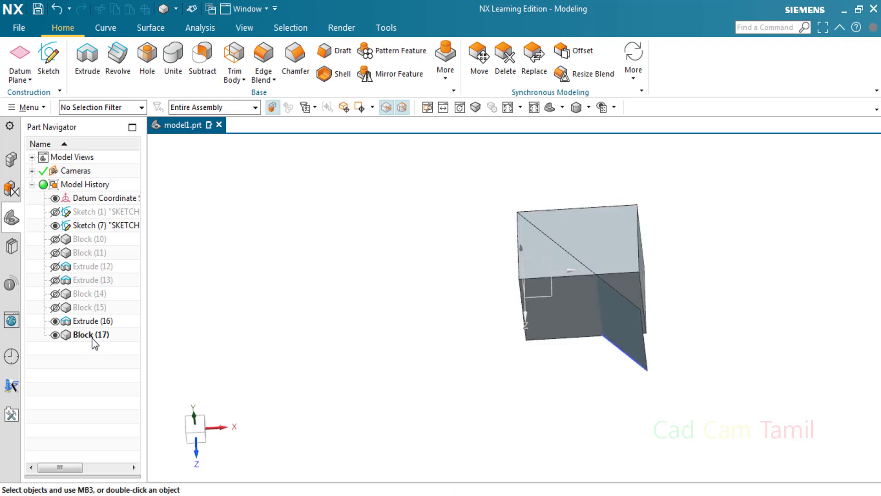
# Delete the block spanning from the datum origin to the sheet's corner
pyautogui.click(79, 339)
pyautogui.rightClick(78, 339)
pyautogui.click(124, 354)
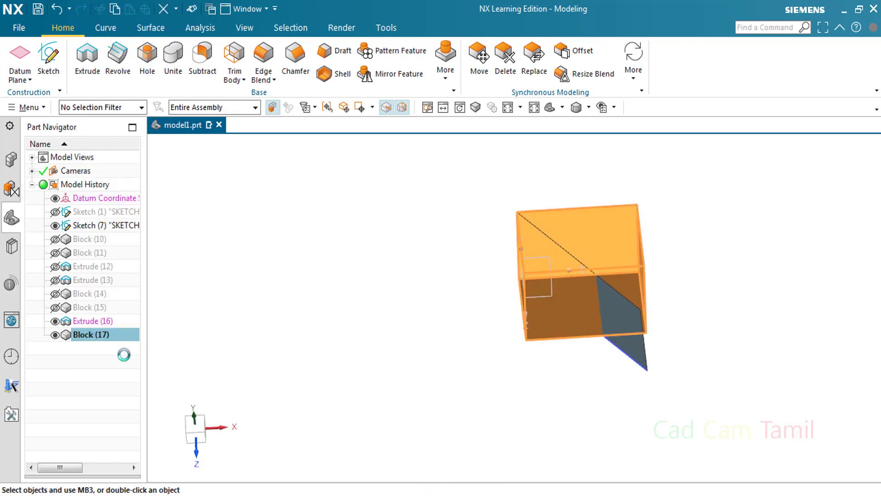
# Create another two-point block with its base at the far end of the extruded sheet, and delete that block
pyautogui.click(523, 272)
pyautogui.click(339, 348)
pyautogui.moveTo(583, 323); pyautogui.dragTo(523, 320, button='middle')
pyautogui.click(380, 346)
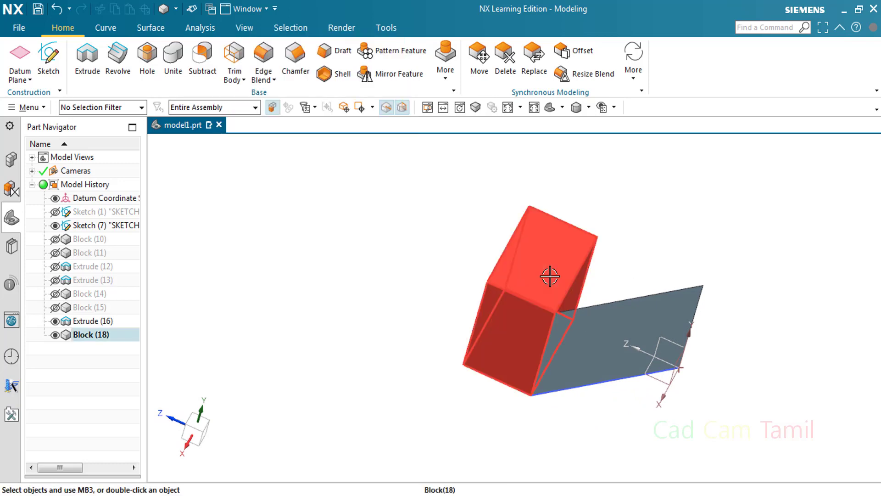
pyautogui.rightClick(550, 275)
pyautogui.click(603, 271)
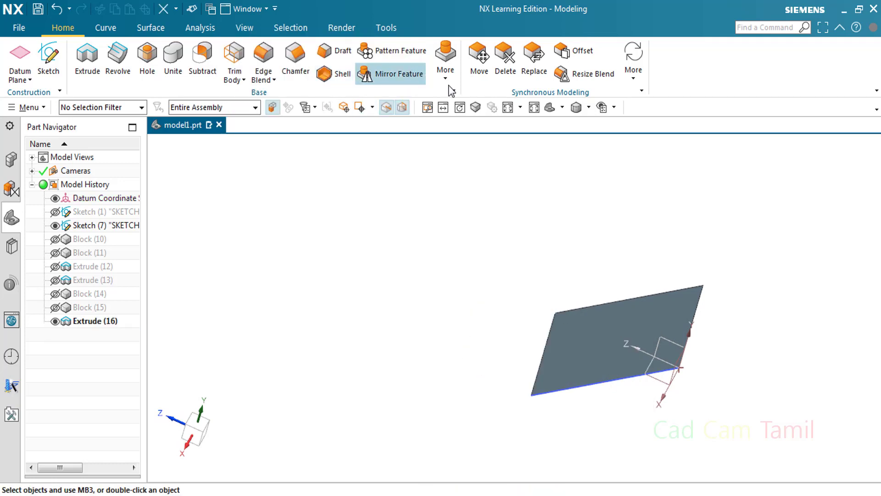
# Create a two-point block with its origin at the sheet's far upper corner and its opposite point at the datum origin
pyautogui.click(446, 60)
pyautogui.click(471, 171)
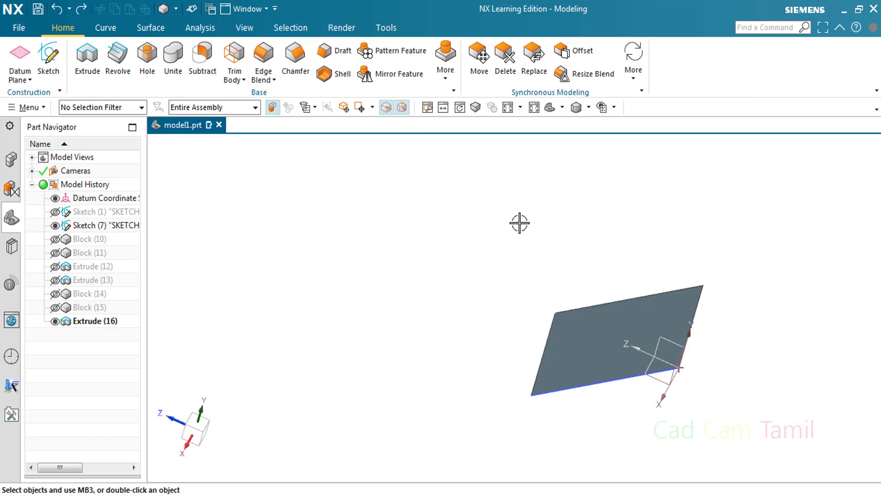
pyautogui.click(445, 60)
pyautogui.click(461, 156)
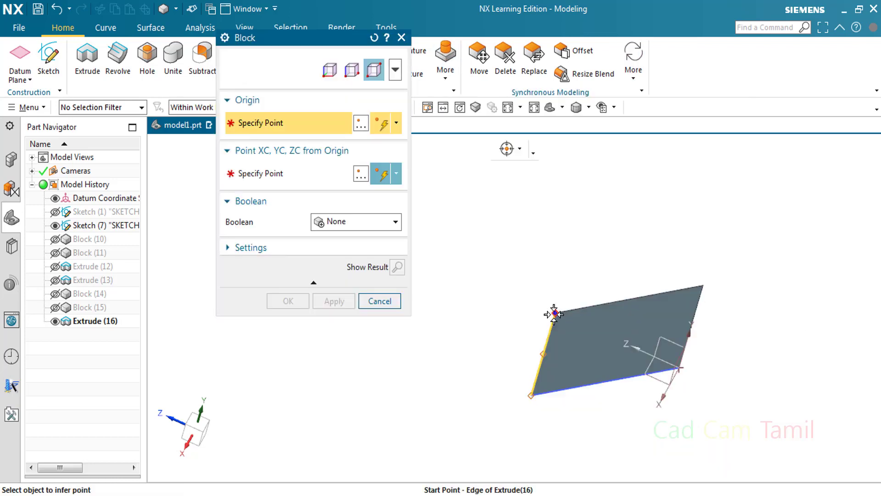
pyautogui.click(554, 313)
pyautogui.click(679, 367)
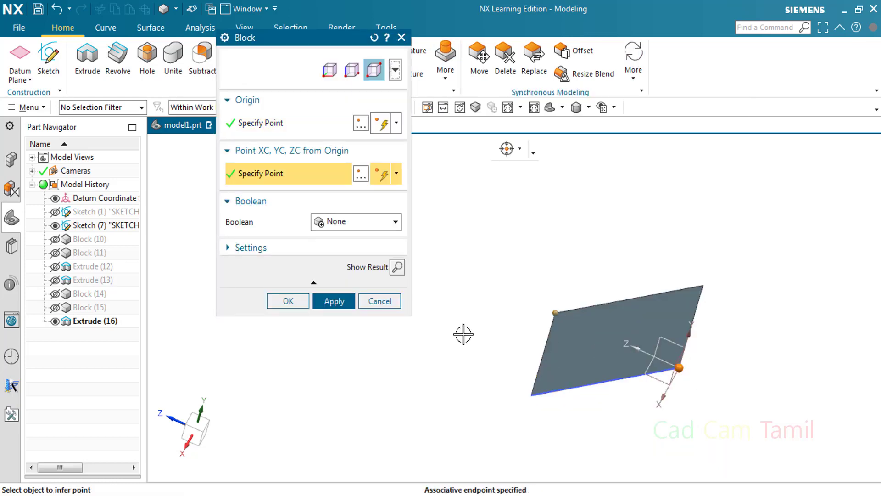
pyautogui.click(326, 303)
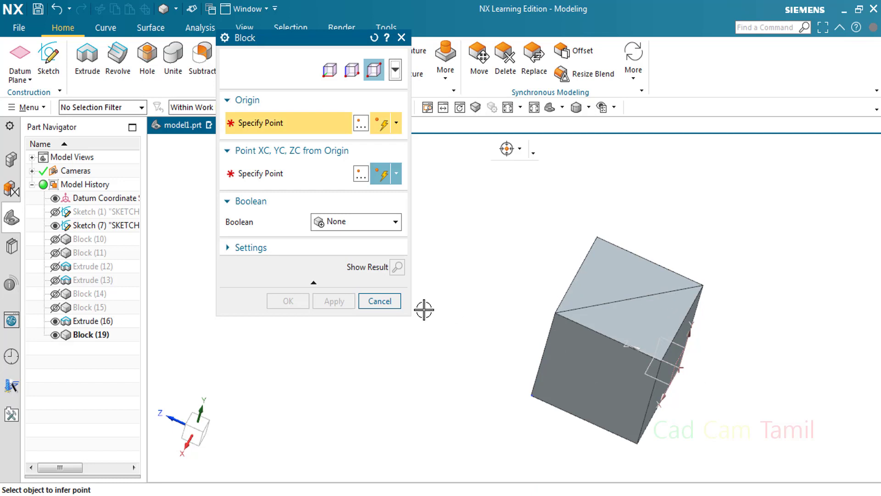
pyautogui.click(385, 300)
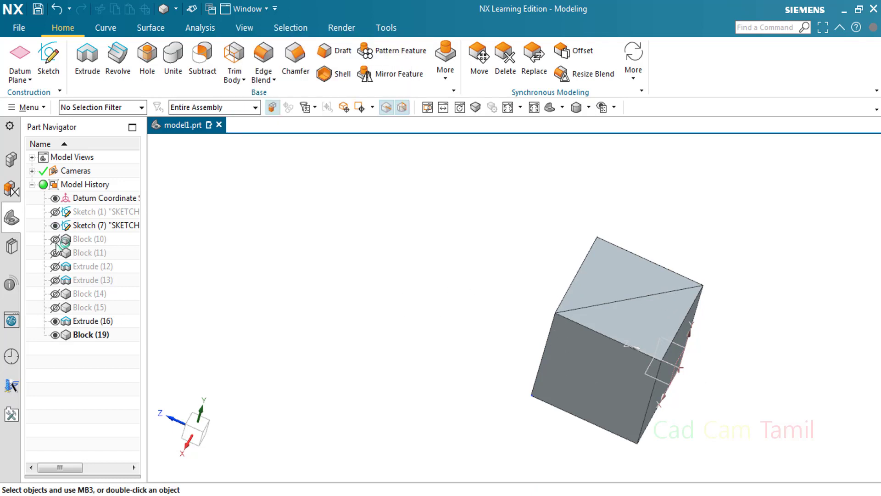
# Hide the new block, the extruded sheet and the sketch that is still shown
pyautogui.click(55, 334)
pyautogui.click(446, 60)
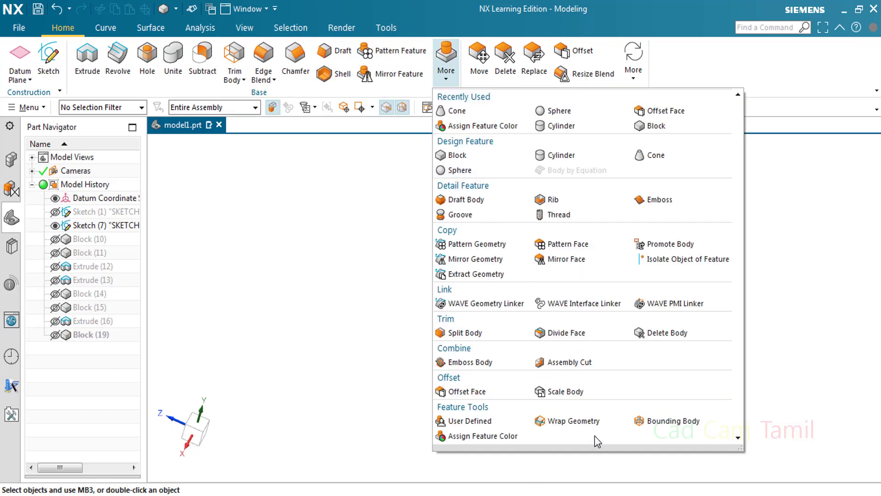
pyautogui.click(344, 323)
pyautogui.click(55, 226)
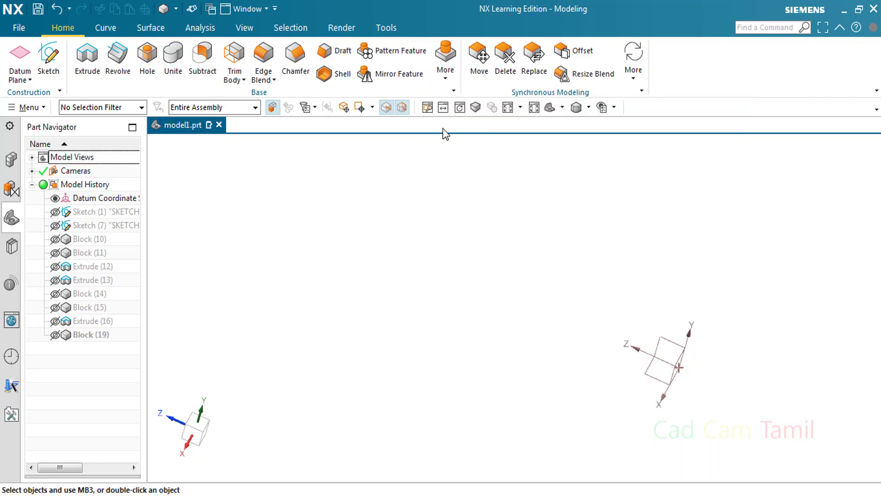
# Start the Sphere command and display its creation methods as shortcuts instead of a list
pyautogui.click(438, 82)
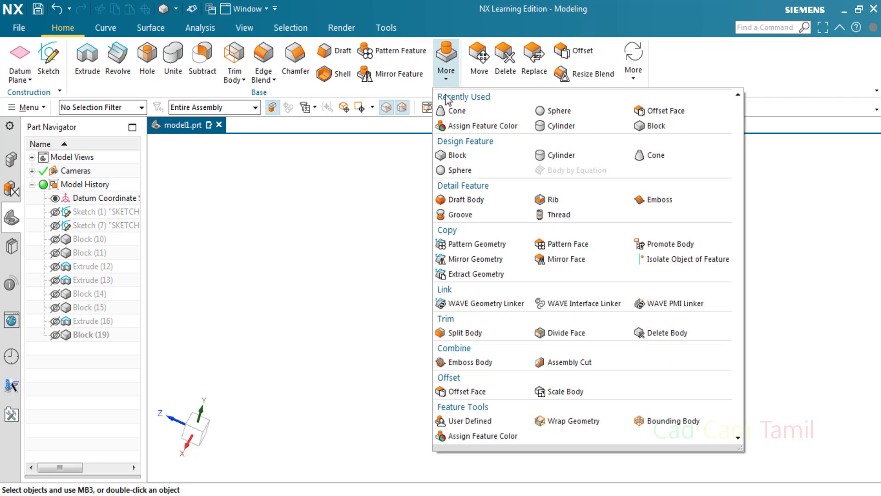
pyautogui.click(455, 169)
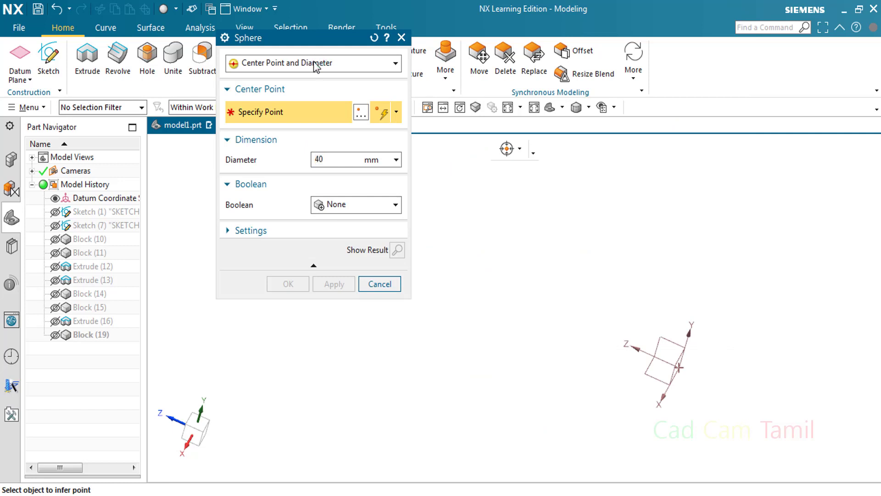
pyautogui.click(315, 65)
pyautogui.click(299, 109)
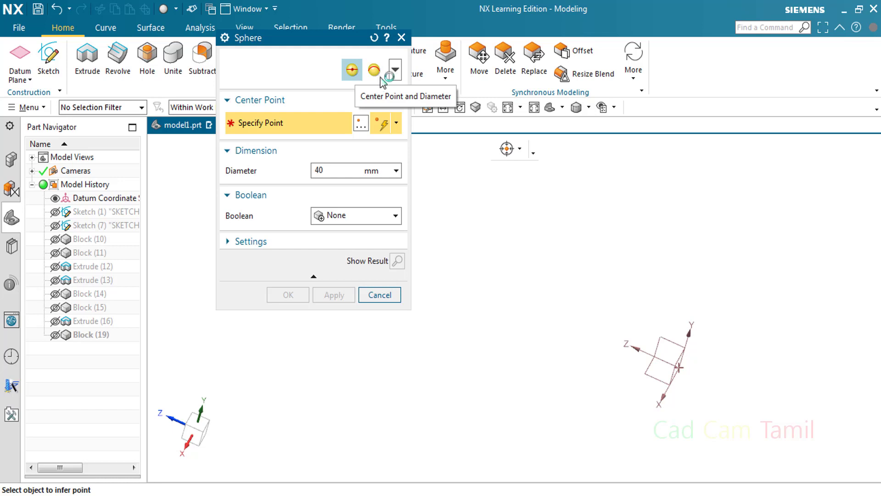
# Examine the Sphere option groups for the Center Point and Diameter method and for the Arc method
pyautogui.click(299, 100)
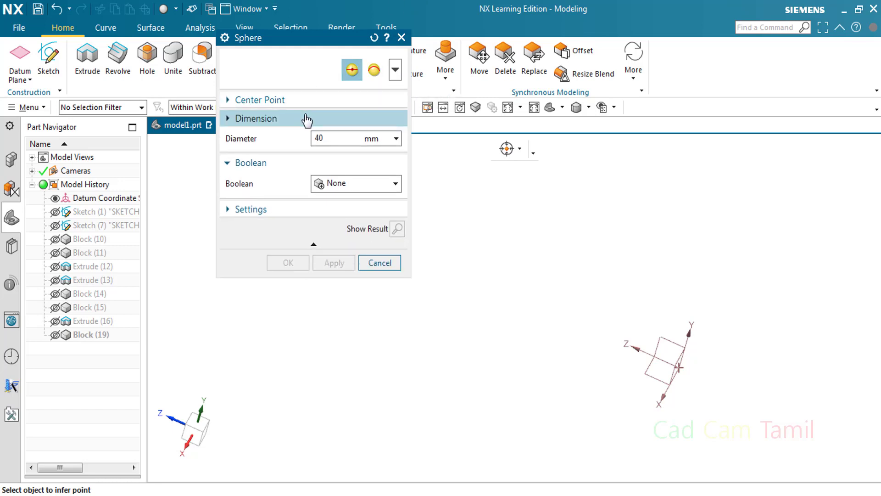
pyautogui.click(303, 118)
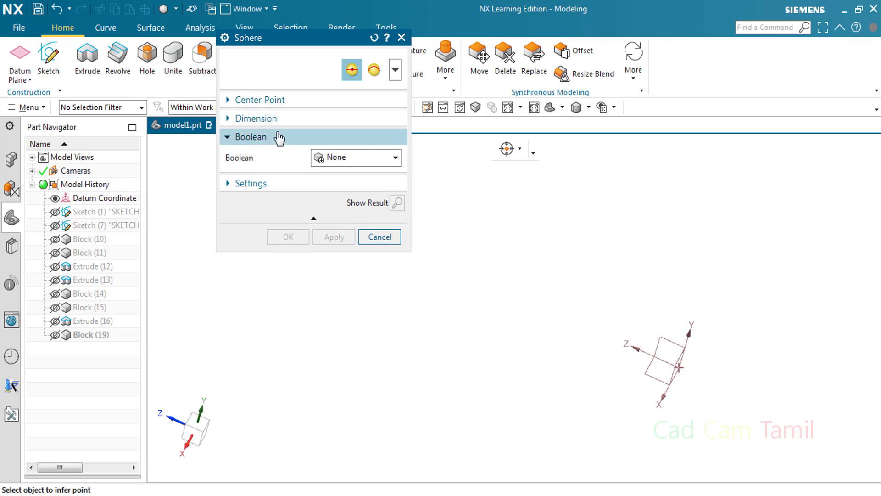
pyautogui.click(281, 137)
pyautogui.click(277, 158)
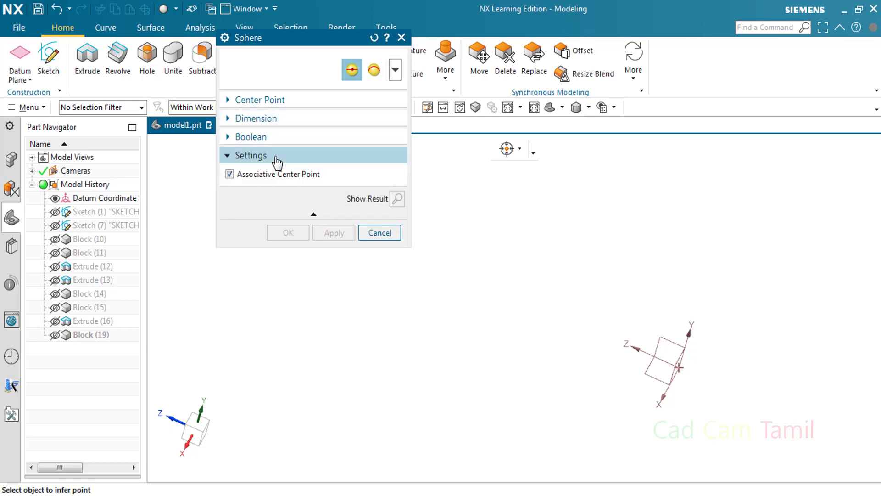
pyautogui.click(276, 160)
pyautogui.click(276, 159)
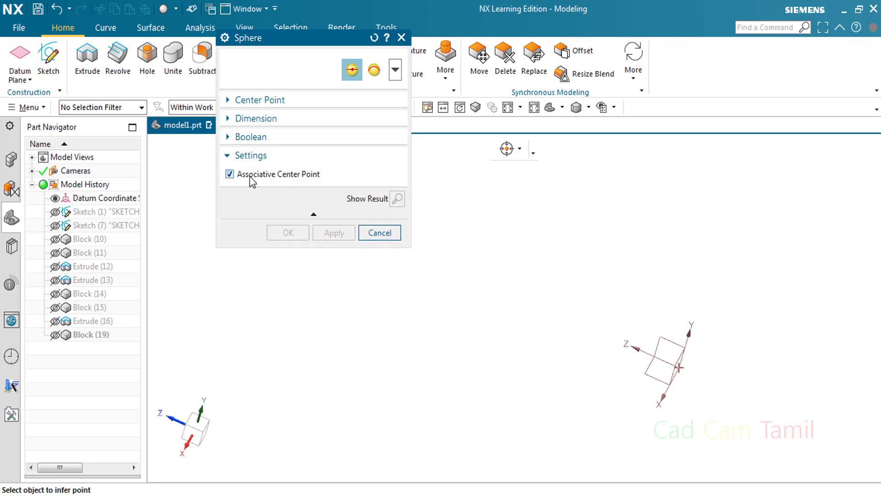
pyautogui.click(234, 156)
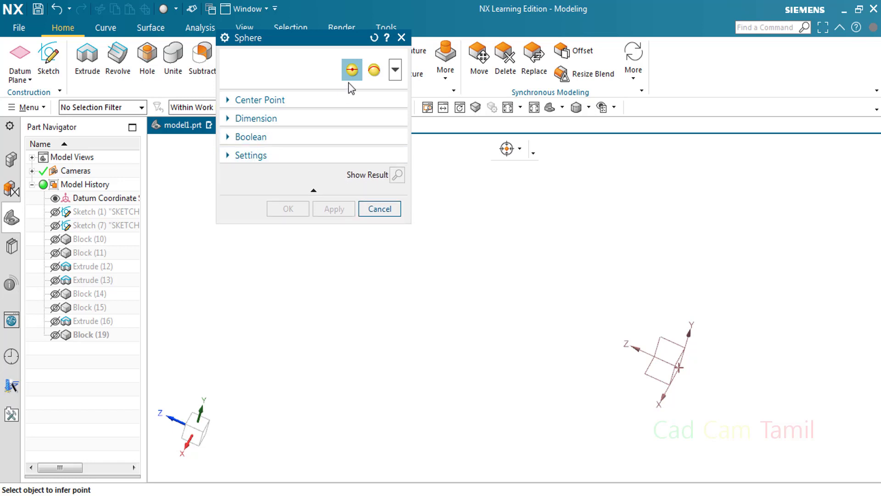
pyautogui.click(373, 74)
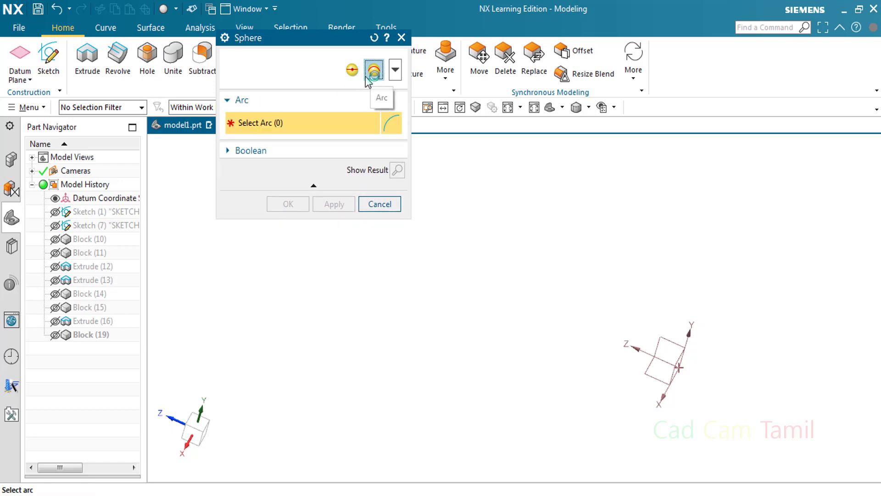
pyautogui.click(274, 102)
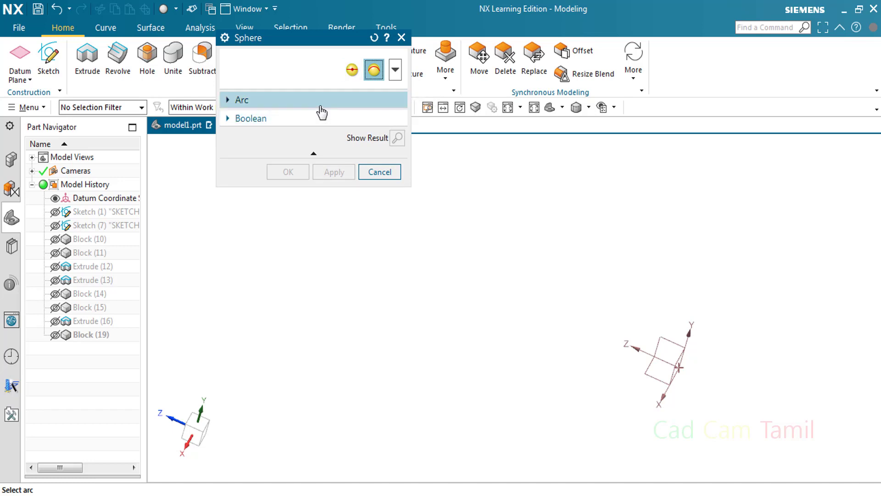
# Create a 50 mm diameter sphere centred on the datum origin with the Center Point and Diameter method
pyautogui.click(354, 77)
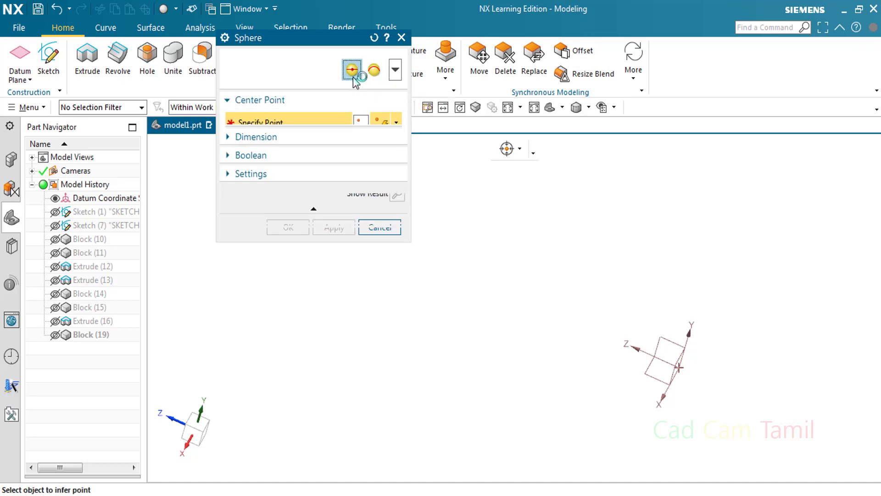
pyautogui.click(685, 369)
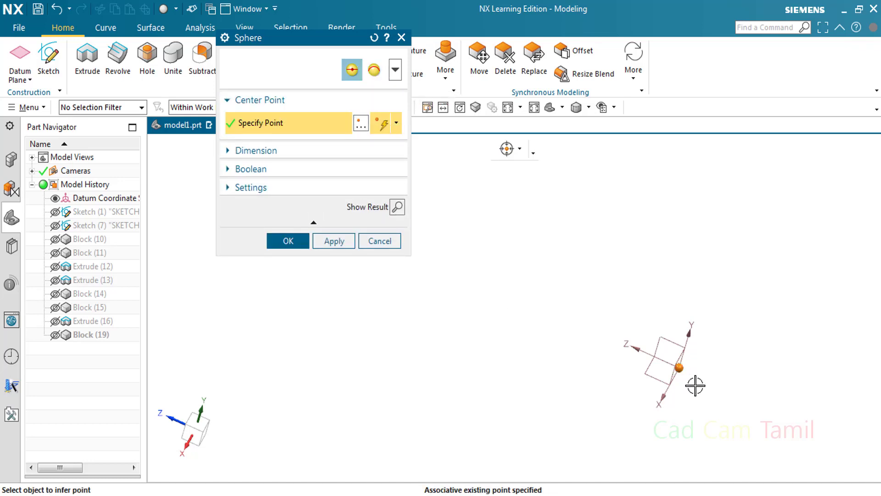
pyautogui.click(317, 153)
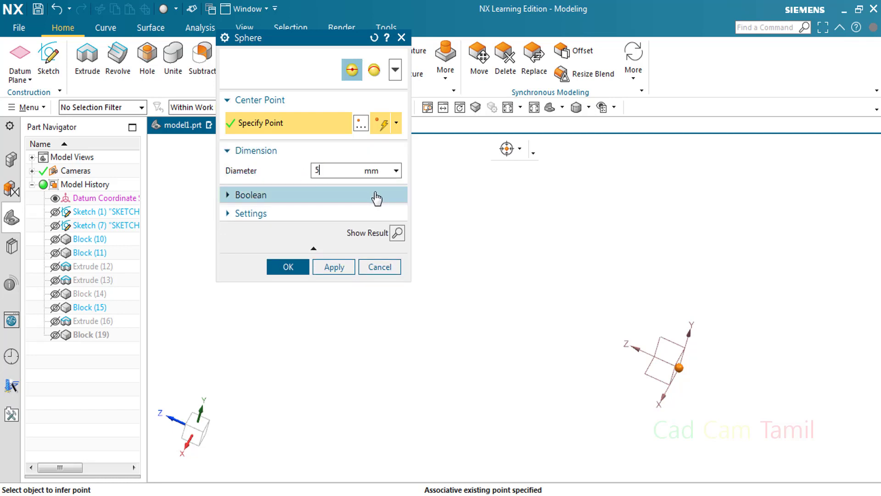
pyautogui.click(339, 267)
pyautogui.click(378, 267)
# Inspect the new sphere from several sides and hide it
pyautogui.scroll(5, 748, 379)
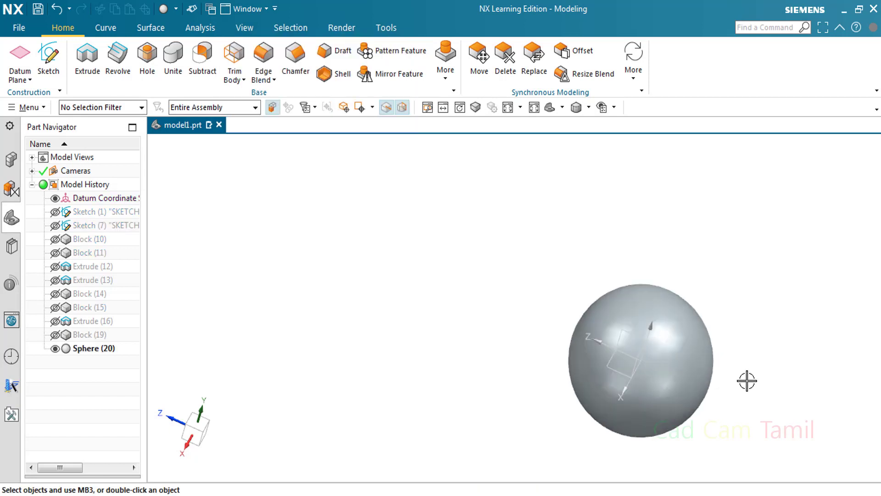
pyautogui.scroll(-3, 694, 392)
pyautogui.moveTo(694, 391); pyautogui.dragTo(655, 380, button='middle')
pyautogui.scroll(-2, 655, 380)
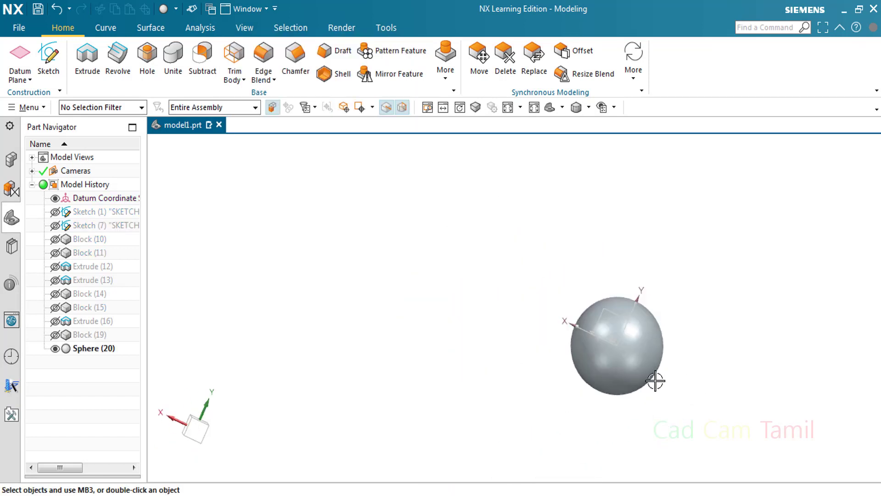
pyautogui.scroll(5, 641, 380)
pyautogui.scroll(-4, 569, 398)
pyautogui.moveTo(738, 309); pyautogui.dragTo(627, 349, button='middle')
pyautogui.scroll(3, 627, 350)
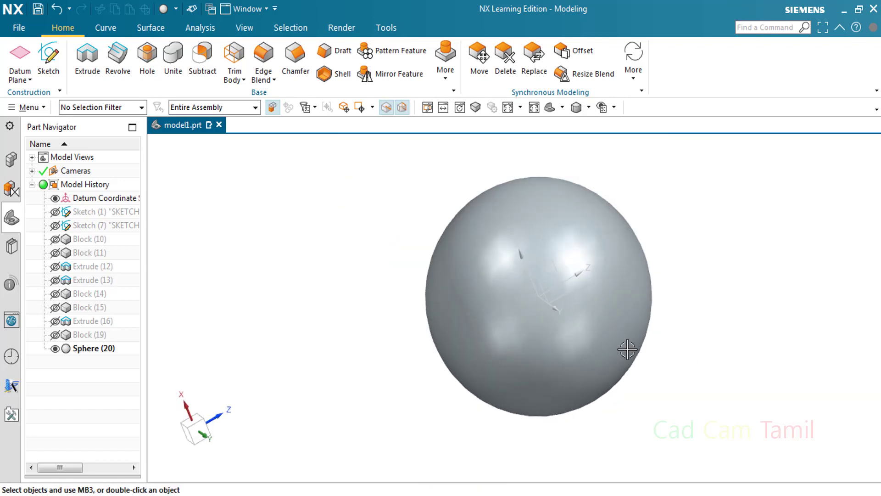
pyautogui.click(55, 351)
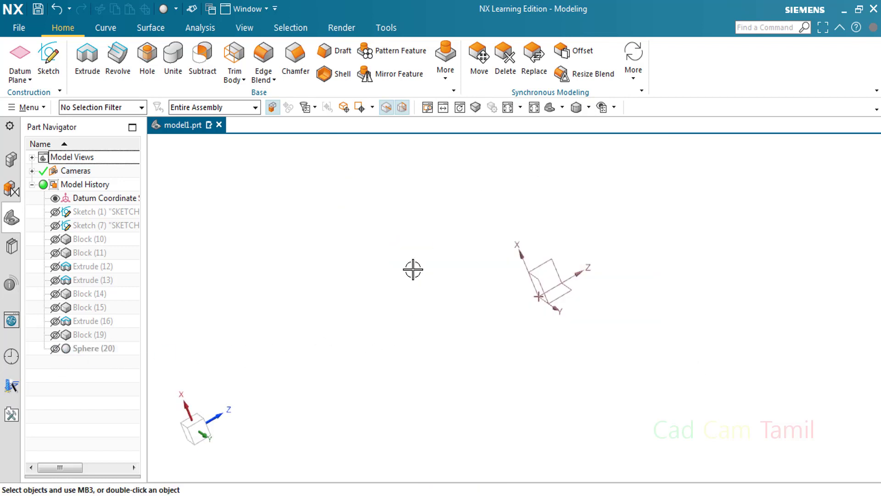
# Sketch a single arc with a radius of about 37.8 mm on the datum YZ plane and finish the sketch
pyautogui.click(53, 64)
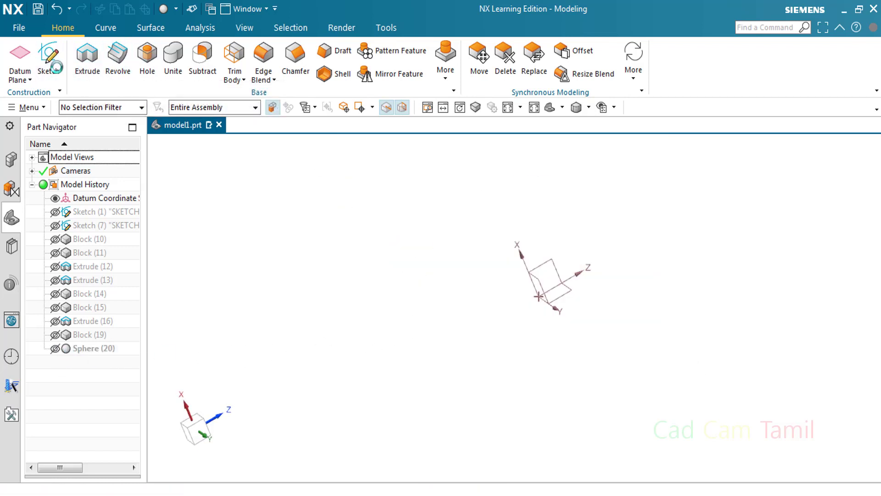
pyautogui.click(569, 294)
pyautogui.click(334, 196)
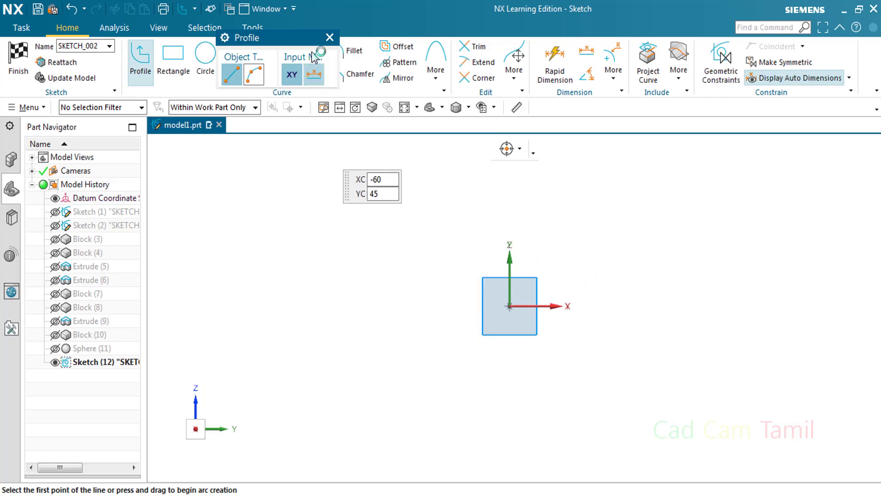
pyautogui.click(253, 74)
pyautogui.click(244, 279)
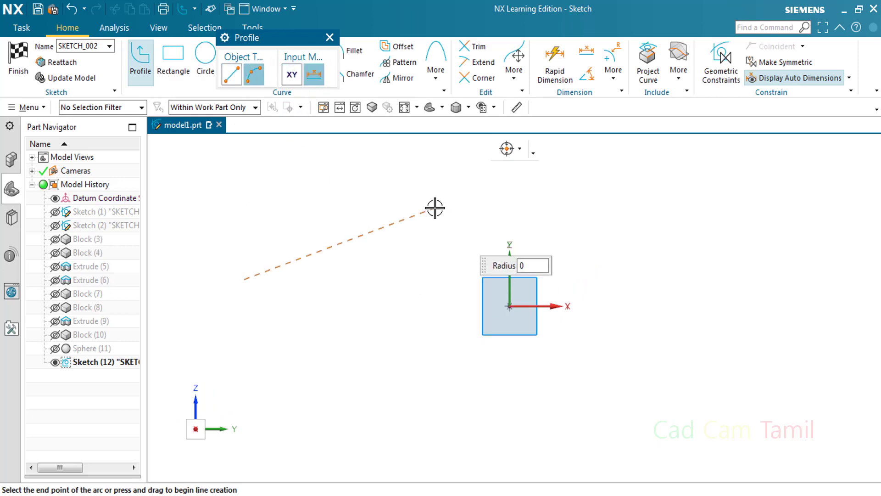
pyautogui.click(434, 208)
pyautogui.click(328, 194)
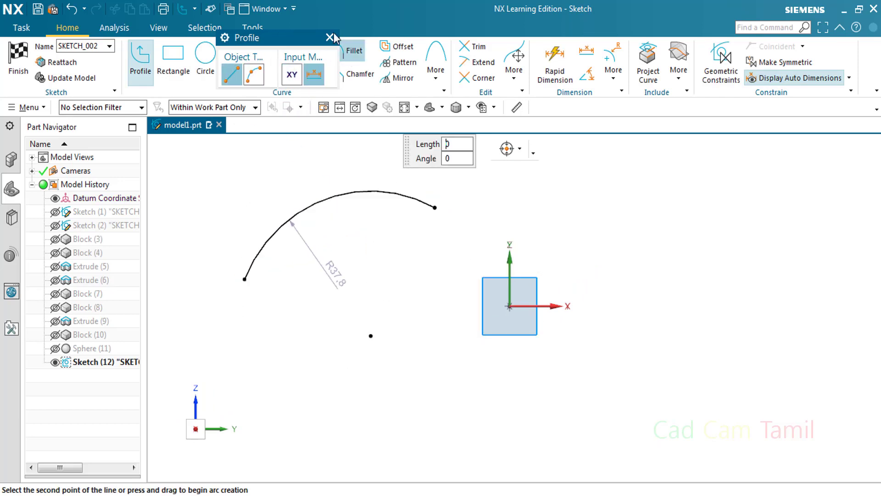
pyautogui.click(329, 37)
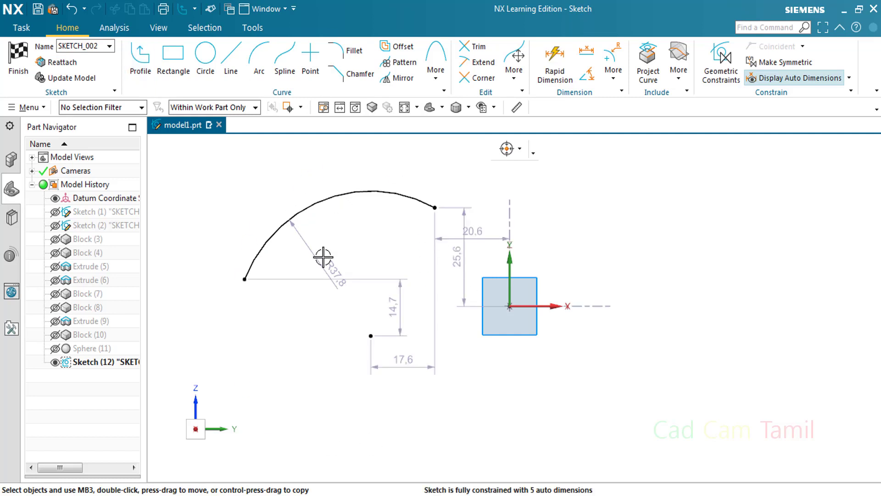
pyautogui.click(21, 62)
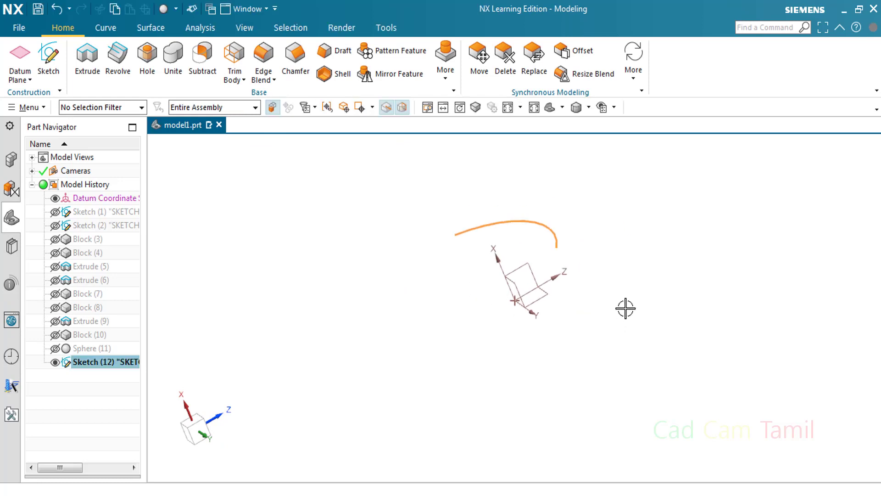
pyautogui.click(565, 222)
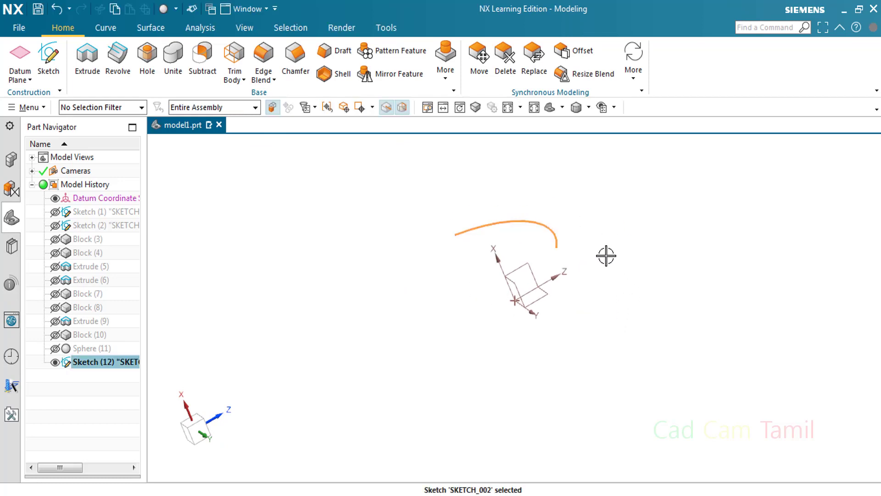
pyautogui.press('Escape')
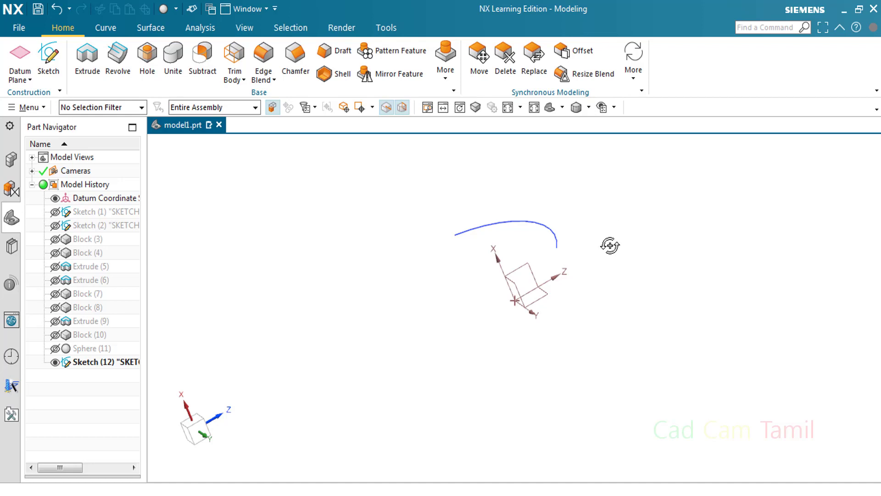
# Create a sphere from the sketched arc with the Arc method of the Sphere command
pyautogui.moveTo(610, 246); pyautogui.dragTo(597, 257, button='middle')
pyautogui.click(445, 69)
pyautogui.click(456, 170)
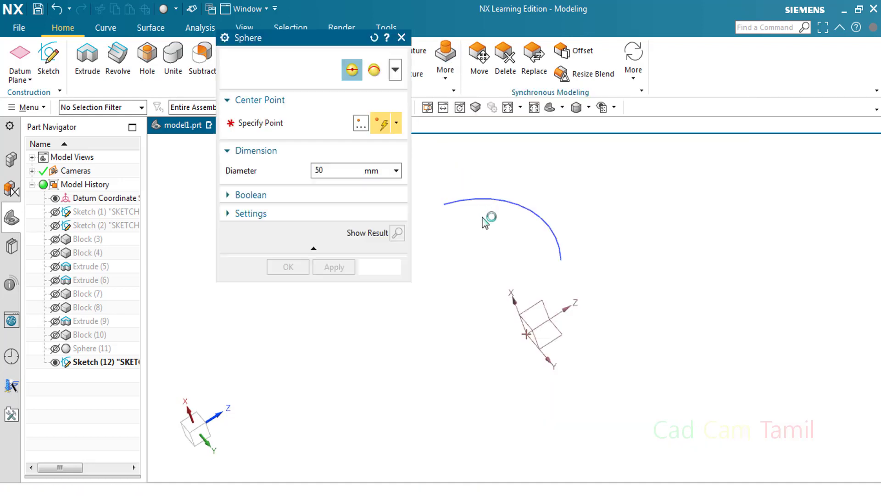
pyautogui.click(374, 70)
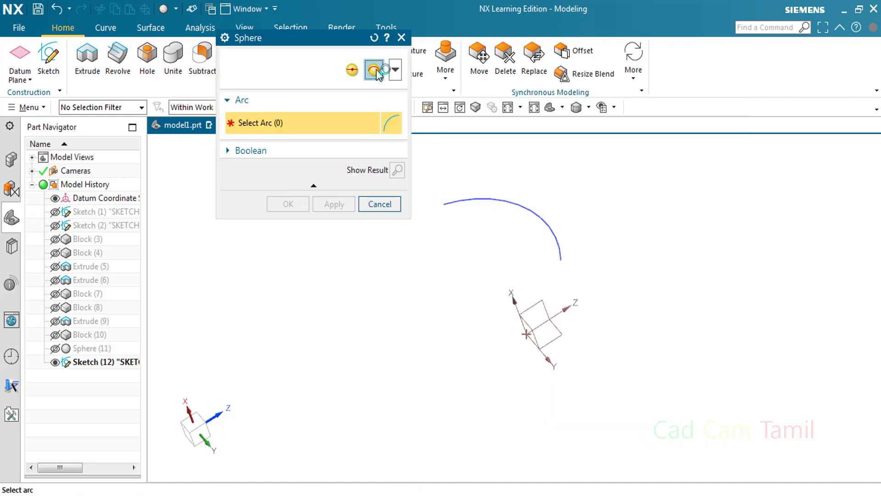
pyautogui.click(533, 212)
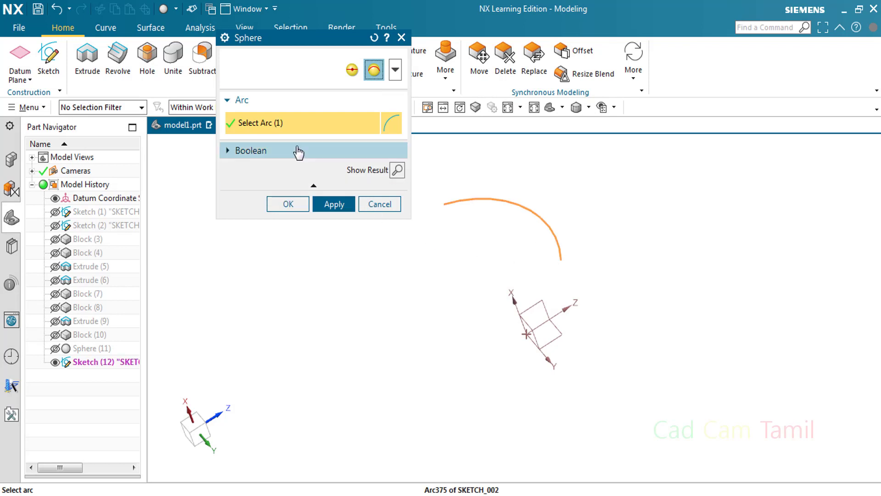
pyautogui.click(333, 204)
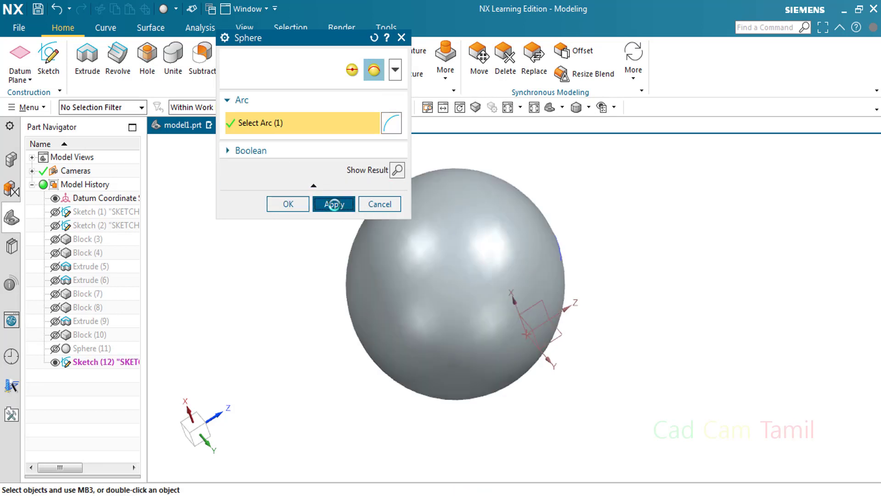
pyautogui.click(398, 209)
# Change the display colour of the arc-based sphere to dark purple
pyautogui.moveTo(704, 324); pyautogui.dragTo(645, 321, button='middle')
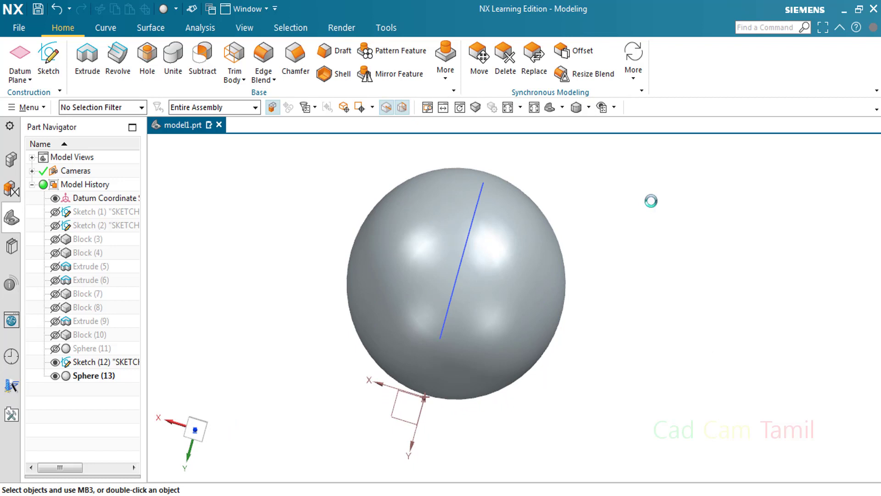
pyautogui.click(545, 278)
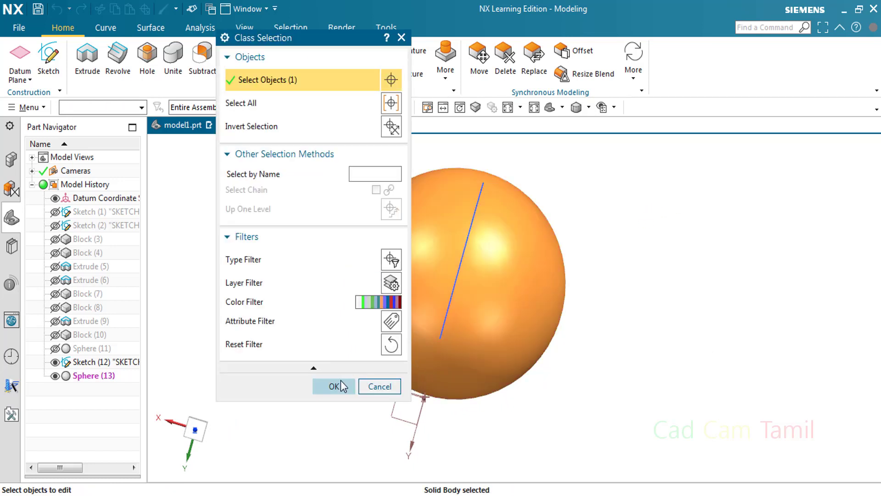
pyautogui.click(338, 386)
pyautogui.click(351, 438)
pyautogui.click(381, 439)
# Subtract a sphere about 75.5 mm in diameter, centred on the datum origin, from the purple sphere with the Center Point and Diameter method
pyautogui.moveTo(582, 334); pyautogui.dragTo(596, 268, button='middle')
pyautogui.click(445, 59)
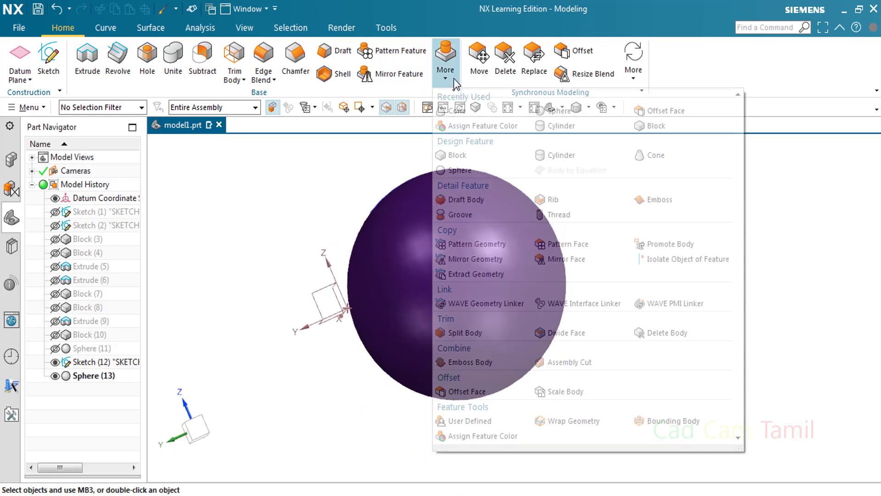
pyautogui.click(459, 171)
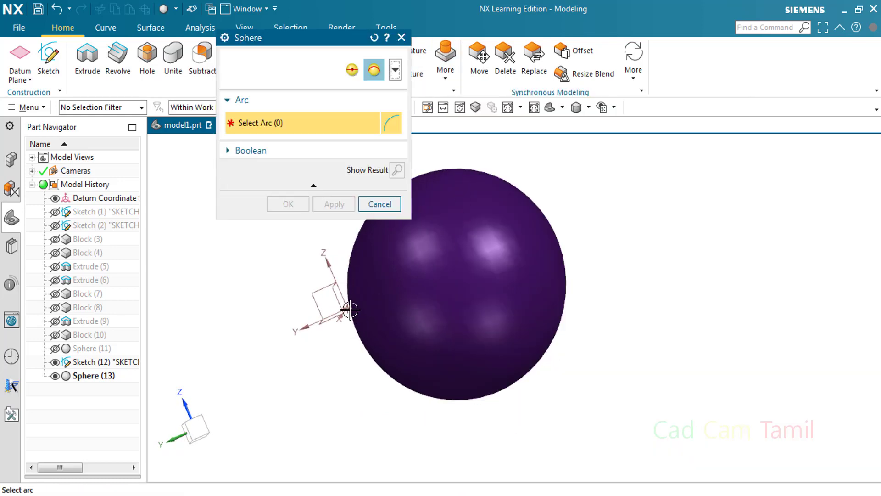
pyautogui.click(352, 70)
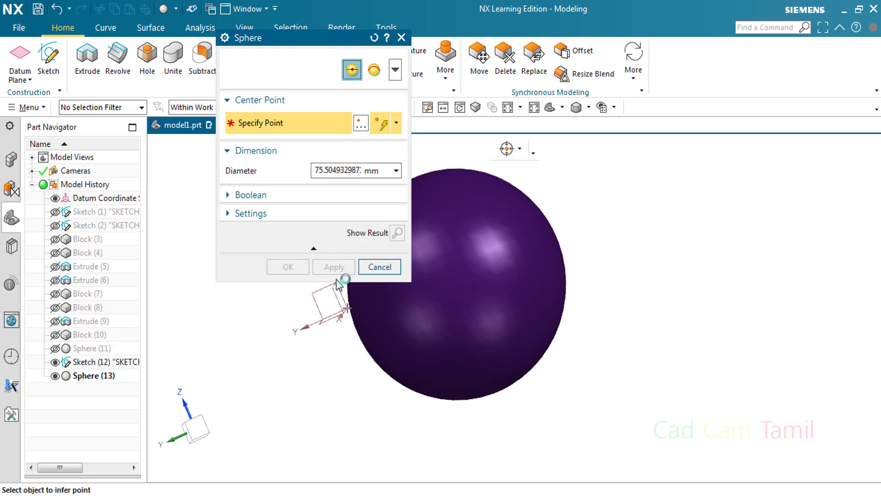
pyautogui.click(347, 310)
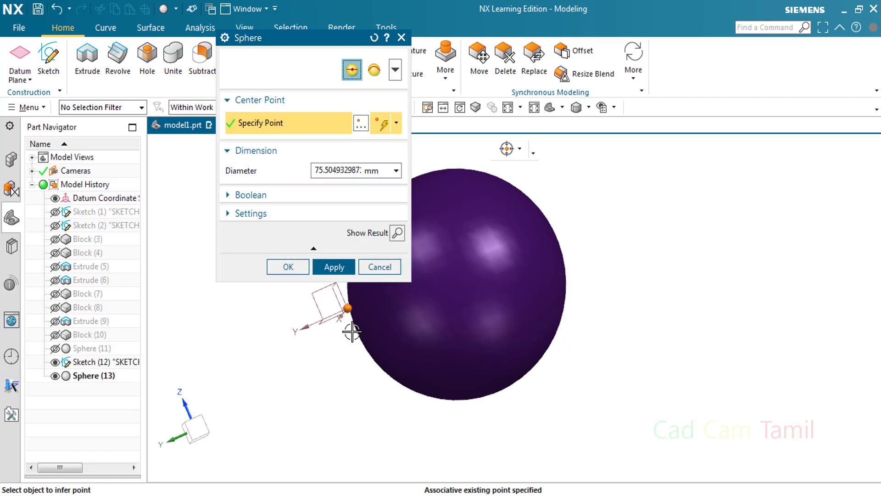
pyautogui.click(327, 196)
pyautogui.click(340, 215)
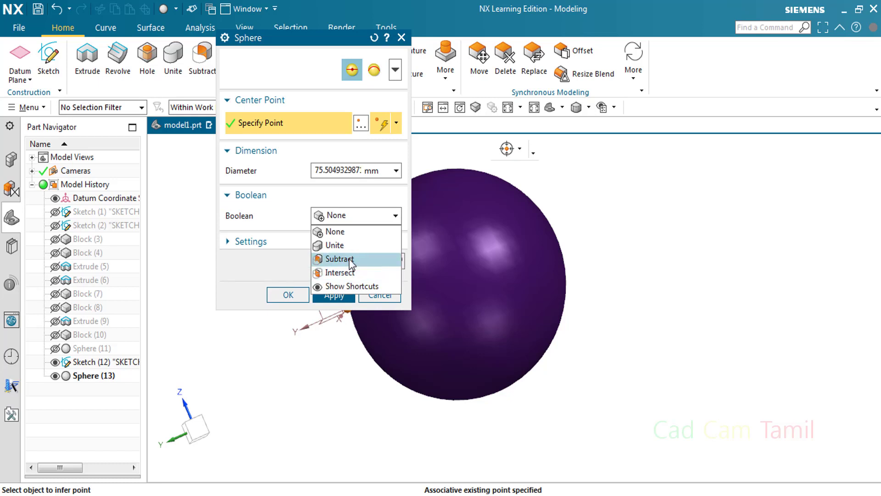
pyautogui.click(323, 256)
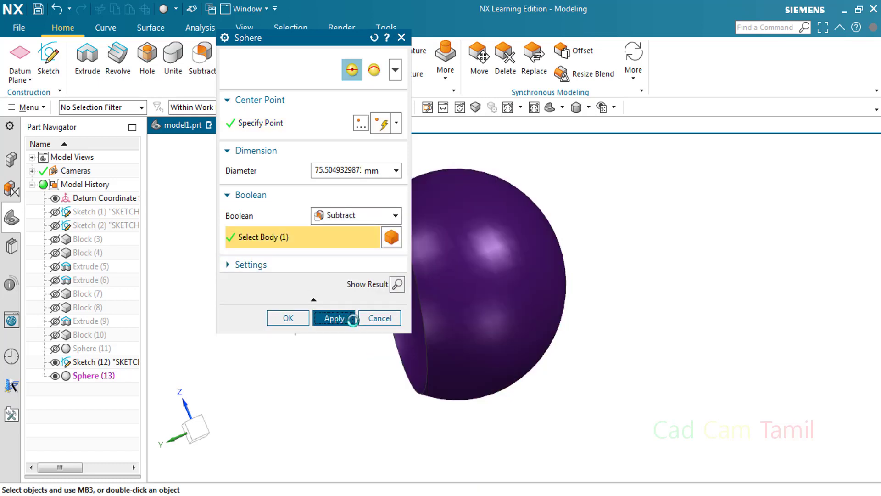
pyautogui.click(370, 319)
# Inspect the spherical cut in the purple body and hide both sphere features in the model history
pyautogui.moveTo(574, 294); pyautogui.dragTo(624, 287, button='middle')
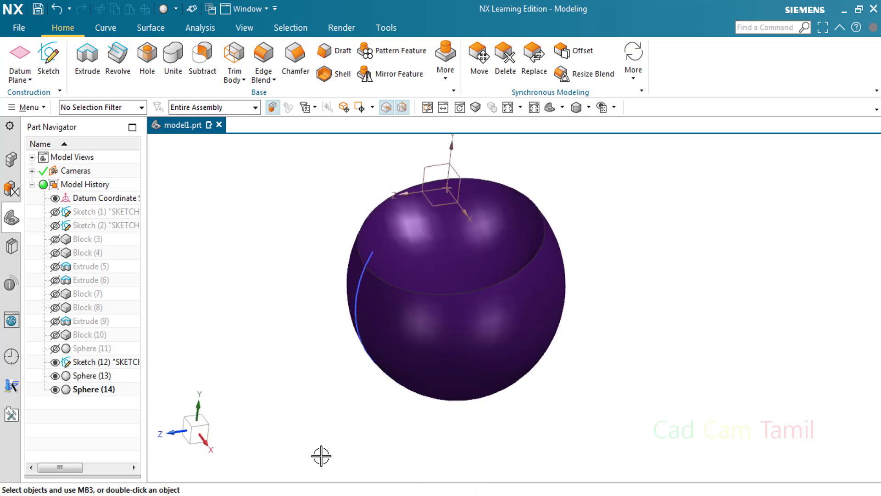
pyautogui.click(54, 390)
pyautogui.click(55, 375)
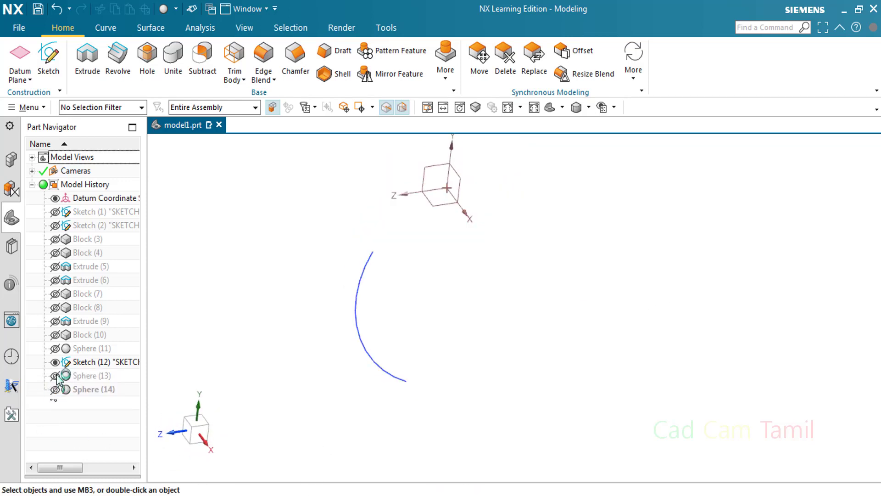